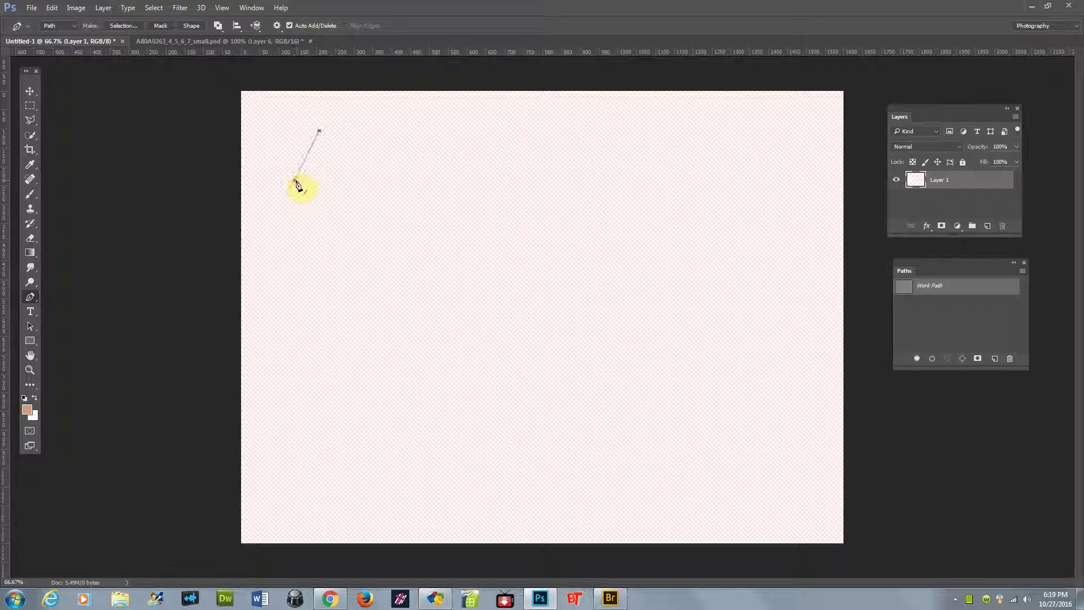
Draw an open zigzag of straight segments with the Pen tool in the canvas's upper-left area and reposition several of its anchor points.
click(351, 145)
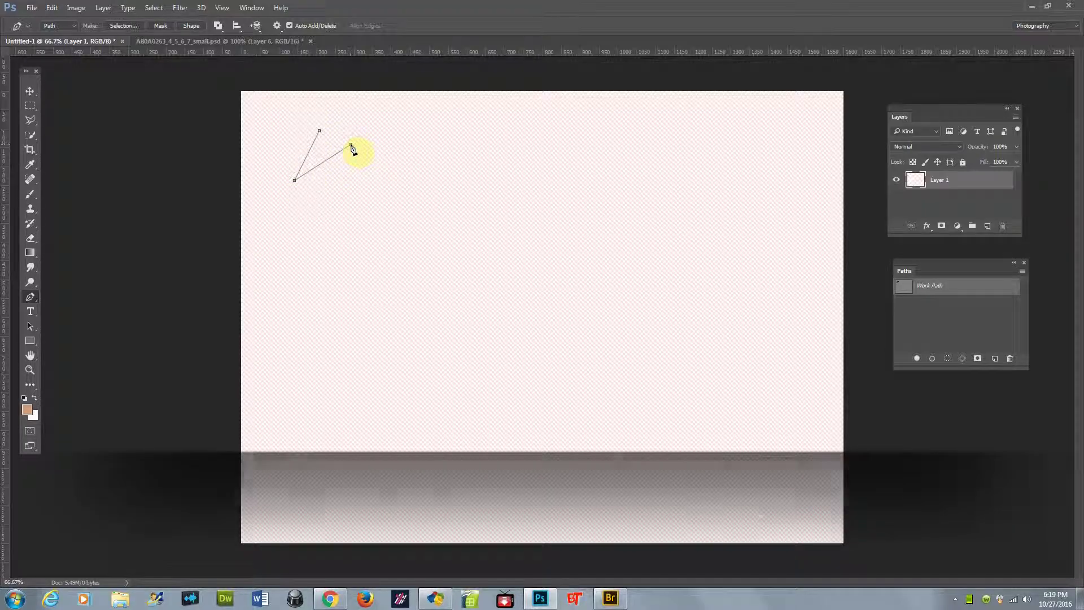
click(317, 206)
click(387, 168)
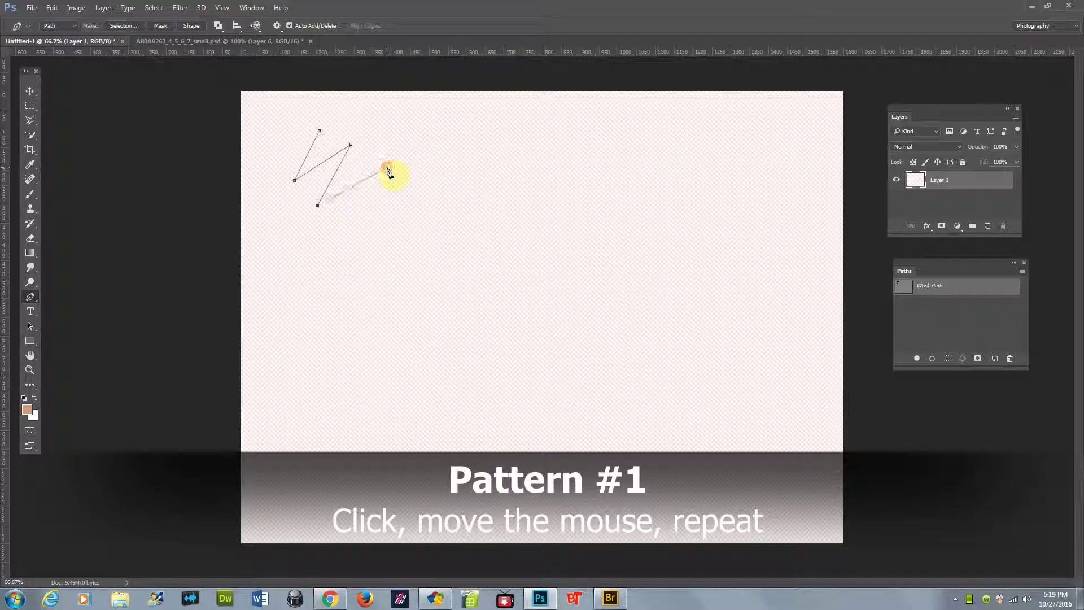
click(341, 236)
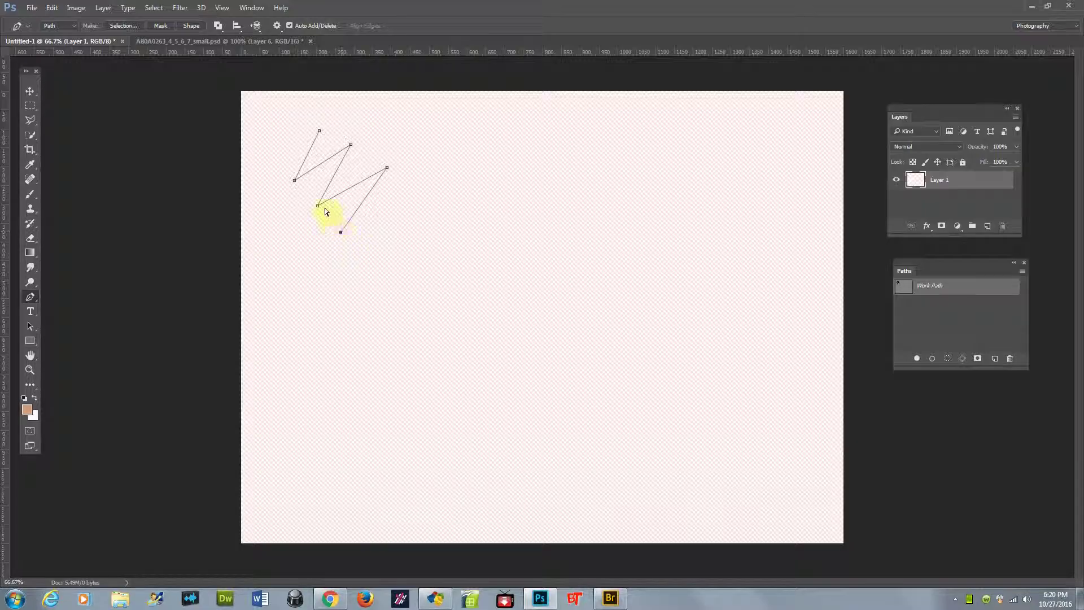
mouse_move(319, 209)
mouse_down()
mouse_move(397, 128)
mouse_move(319, 193)
mouse_up()
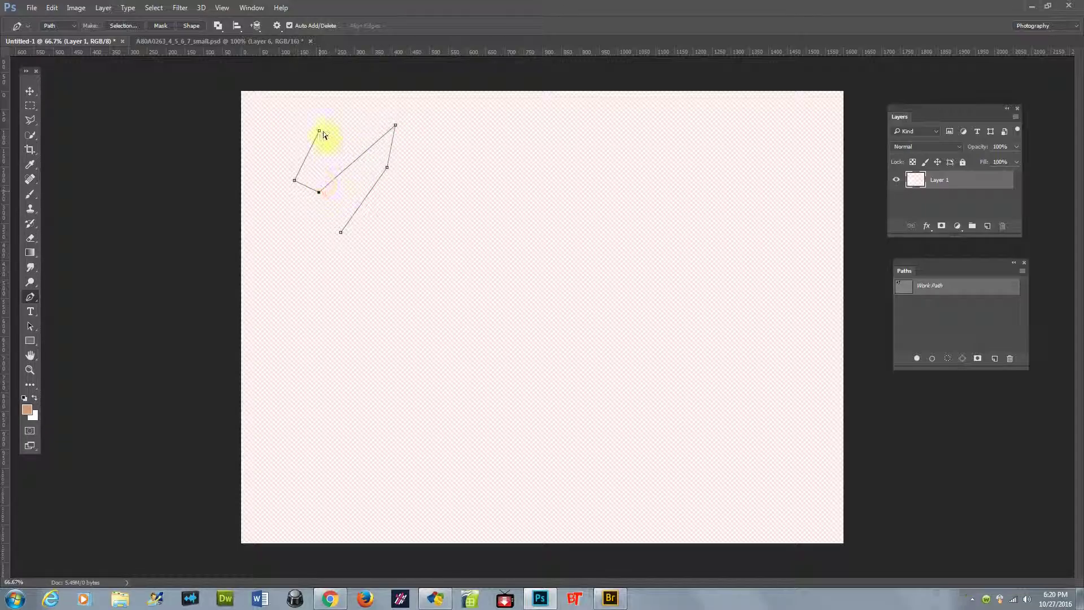
drag(320, 132, 335, 153)
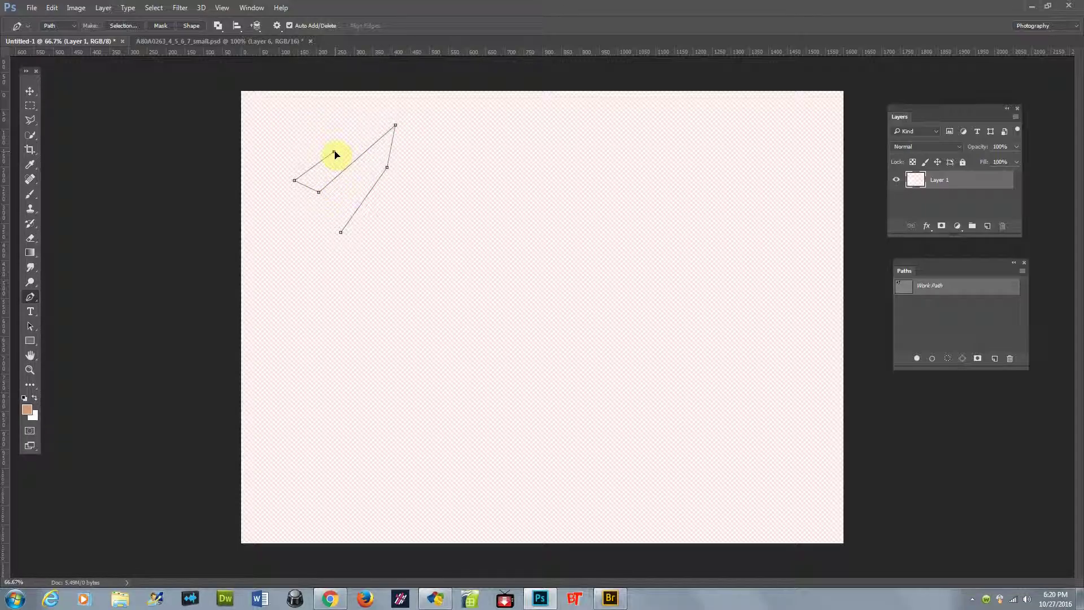
Continue the zigzag from its lower end with straight segments, loop around its outer side and close the path at the starting anchor.
click(341, 233)
click(336, 261)
click(370, 249)
click(385, 214)
click(419, 184)
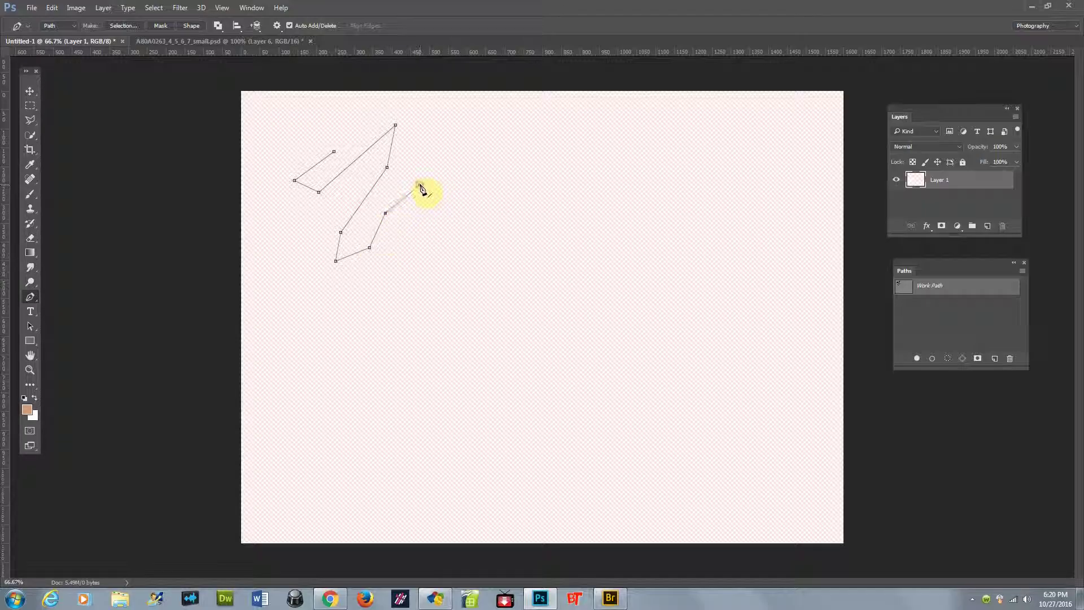
click(408, 237)
click(360, 284)
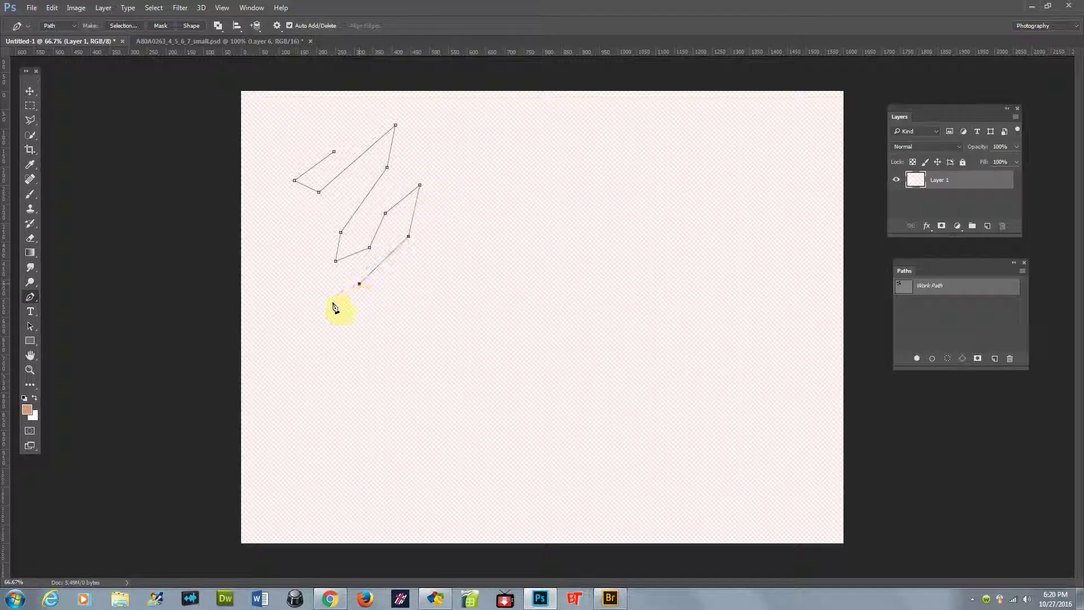
click(323, 301)
click(273, 201)
click(291, 139)
click(337, 128)
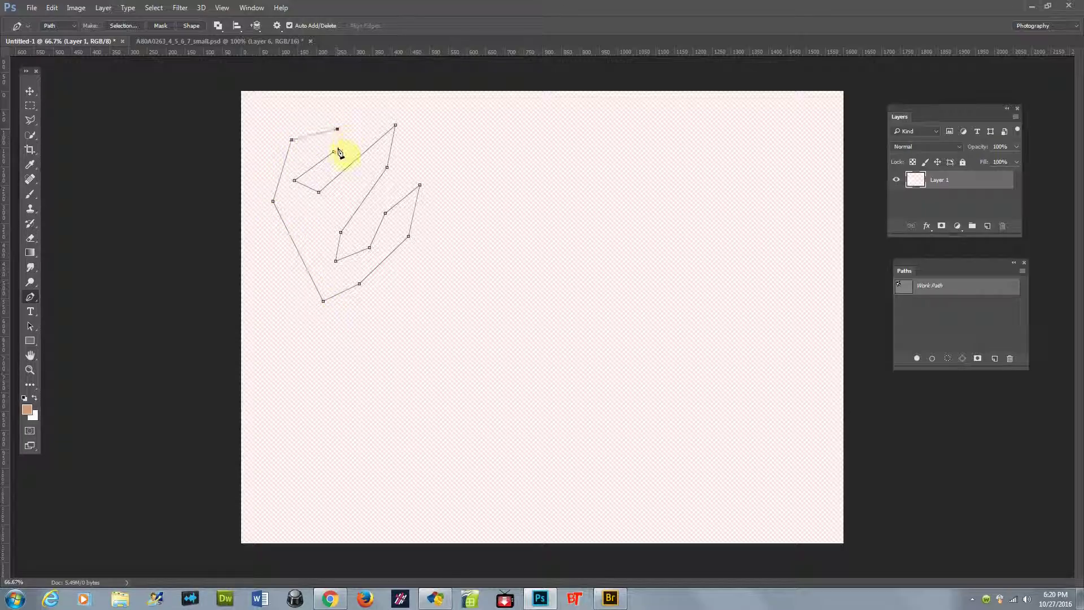
click(335, 153)
Save the closed work path under the name test_path_01.
click(1024, 270)
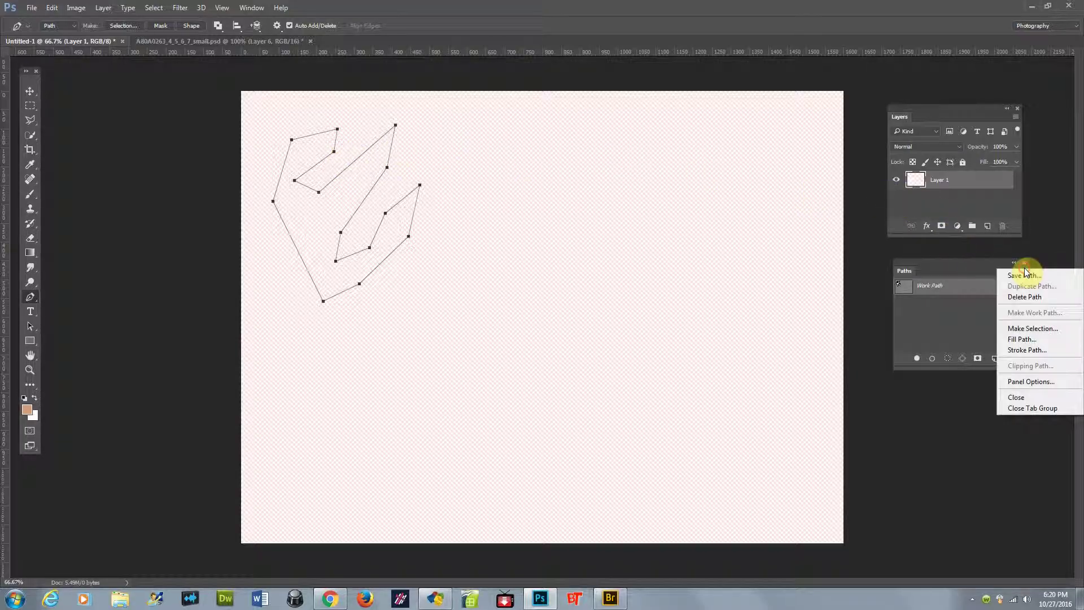
click(1023, 275)
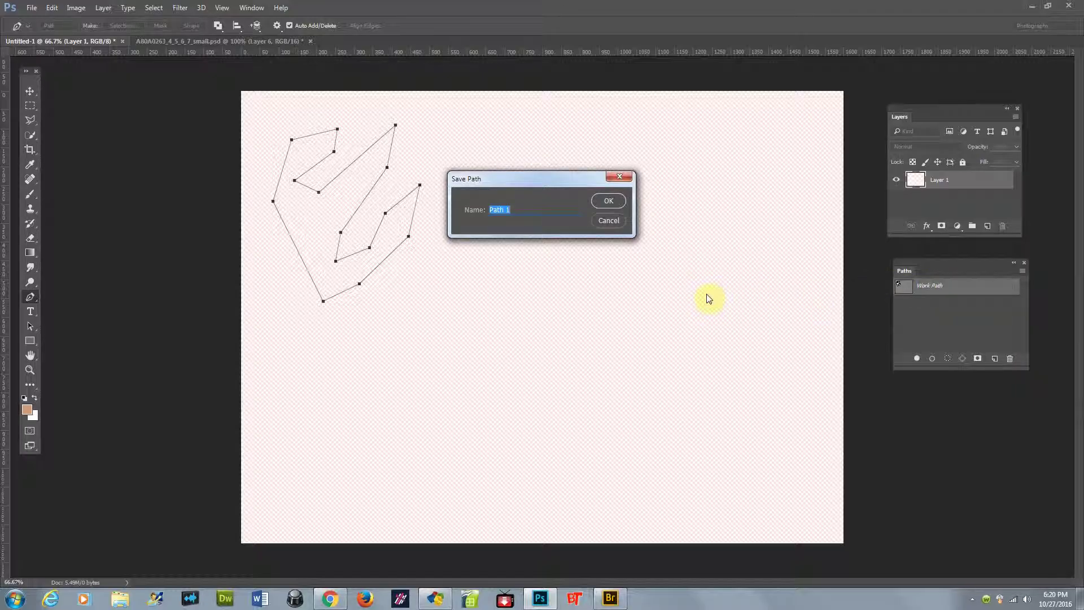
text(tee)
click(609, 200)
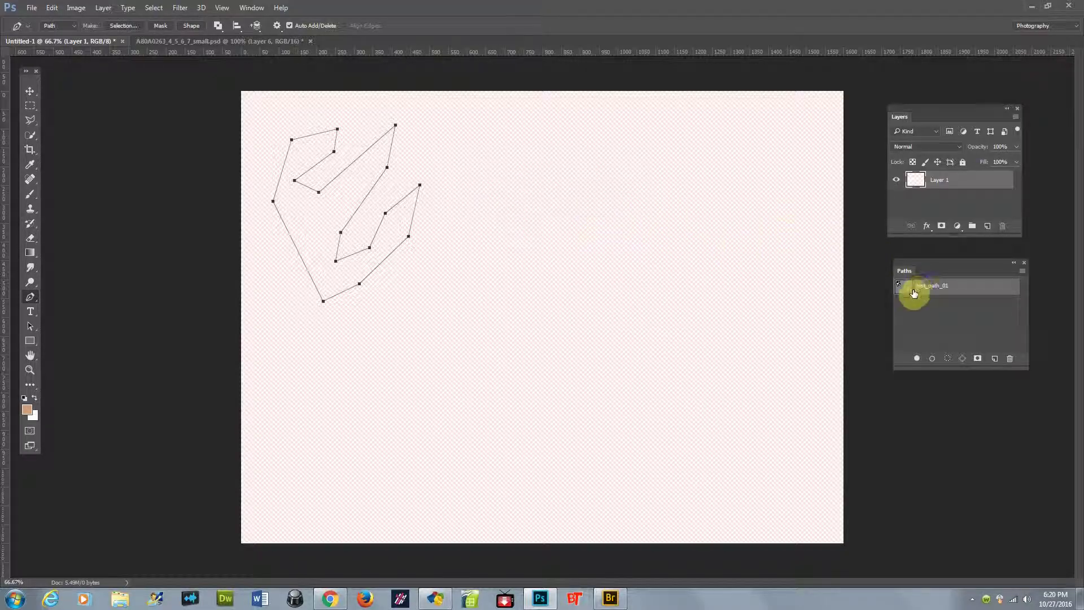
Make a selection from the saved path test_path_01.
click(1022, 271)
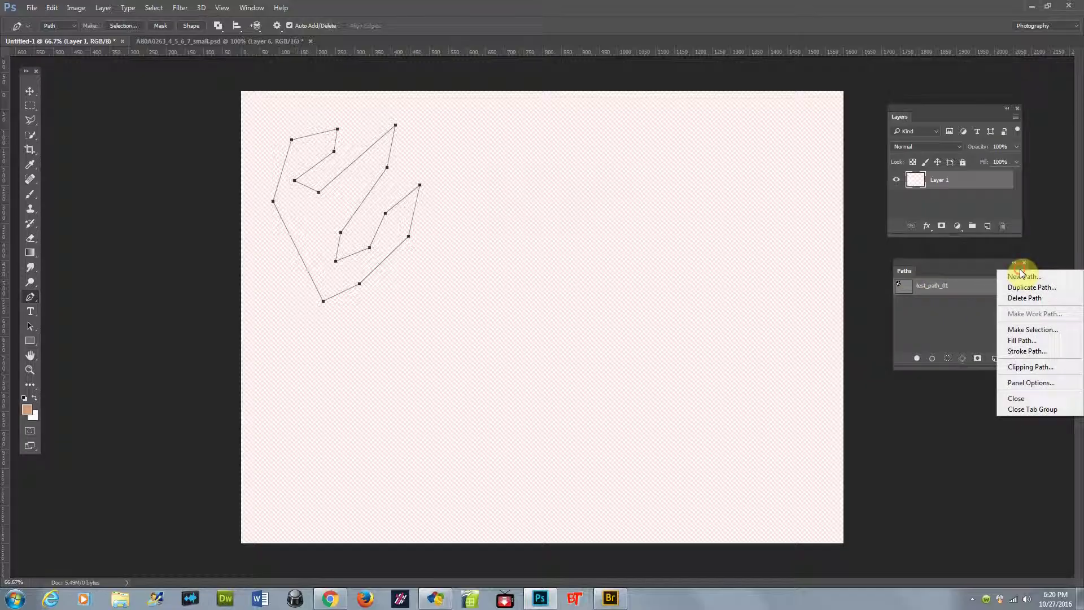
click(1033, 329)
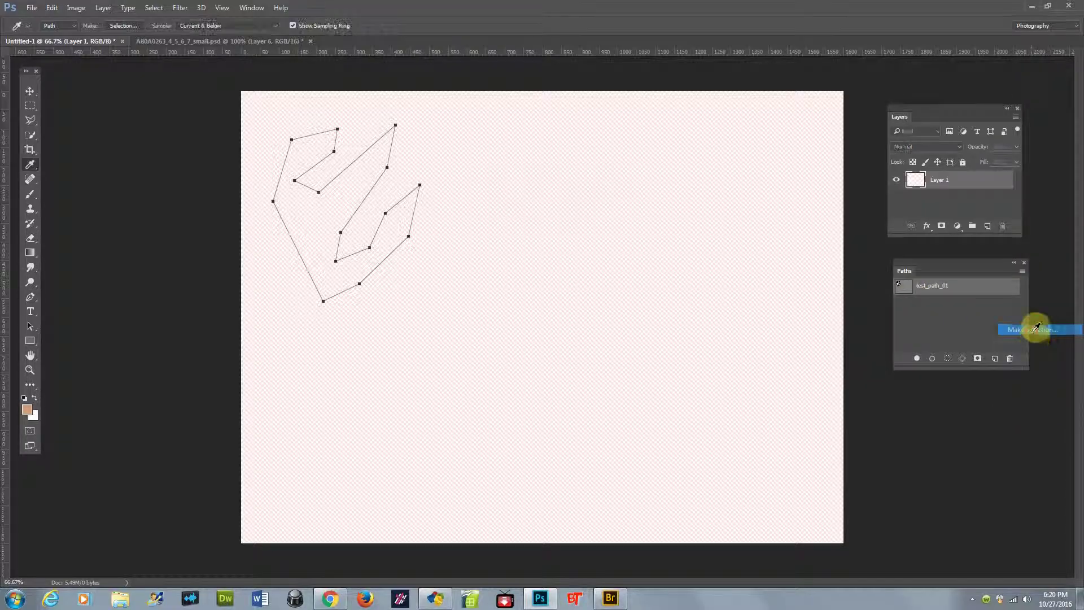
click(602, 178)
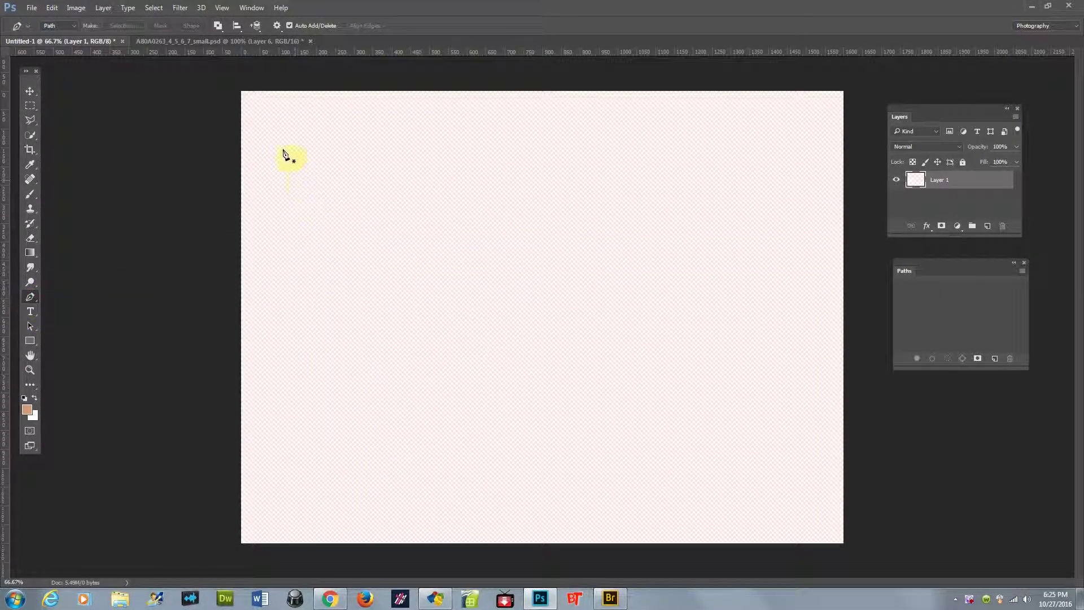
Draw a new open path of smooth, S-shaped curved segments with the Pen tool, running diagonally across the canvas's upper-left half.
drag(290, 208, 364, 142)
drag(355, 203, 300, 277)
drag(342, 309, 545, 175)
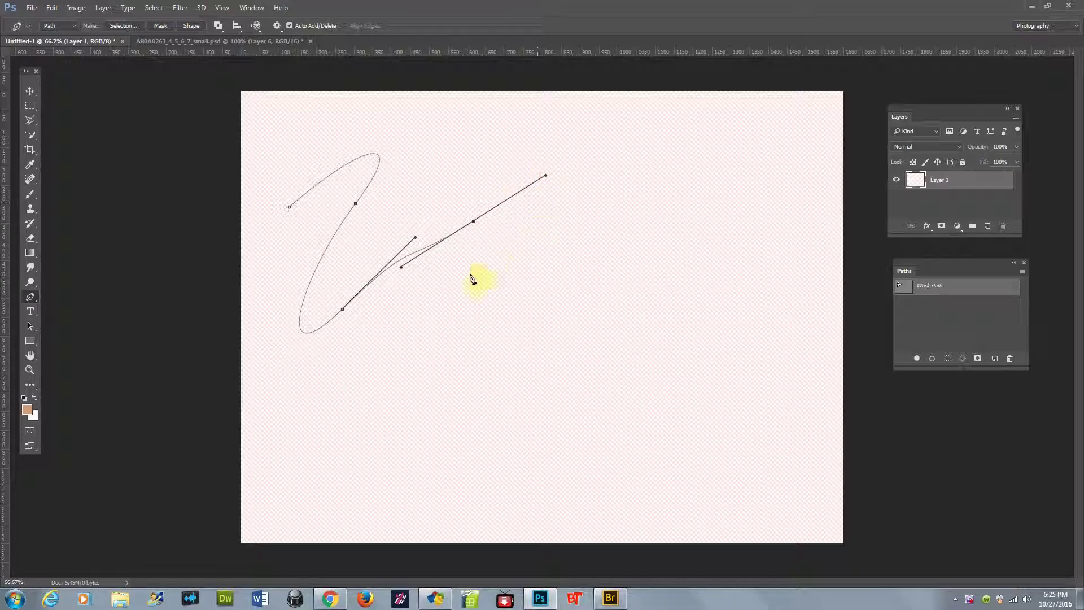
drag(439, 300, 489, 329)
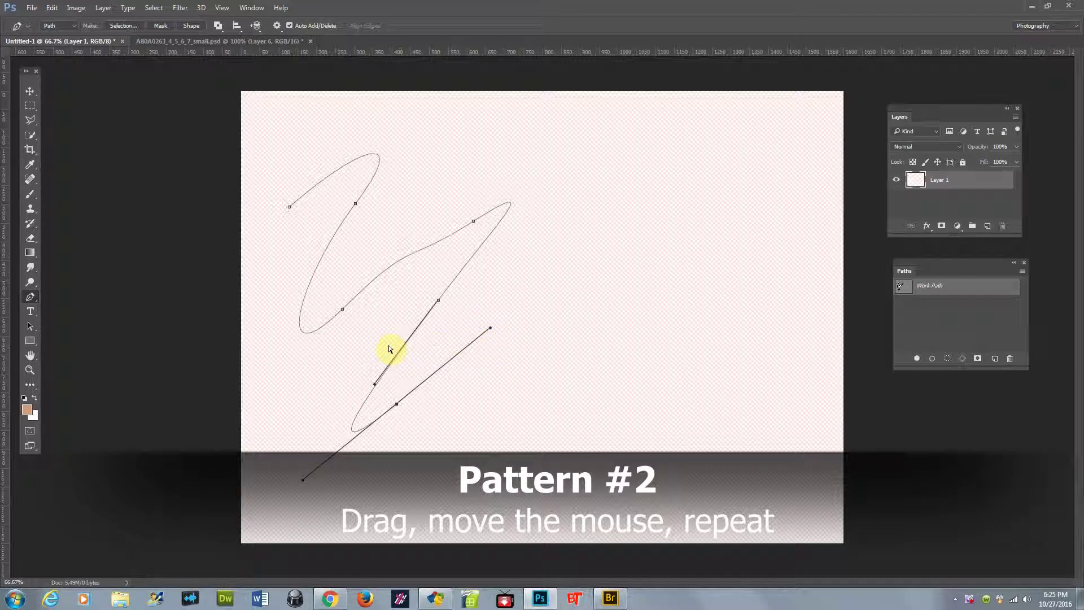
Reshape the curved path by moving its upper-right anchor, that anchor's direction handle and the end anchor, and deselect the path.
drag(343, 309, 501, 168)
drag(587, 158, 520, 179)
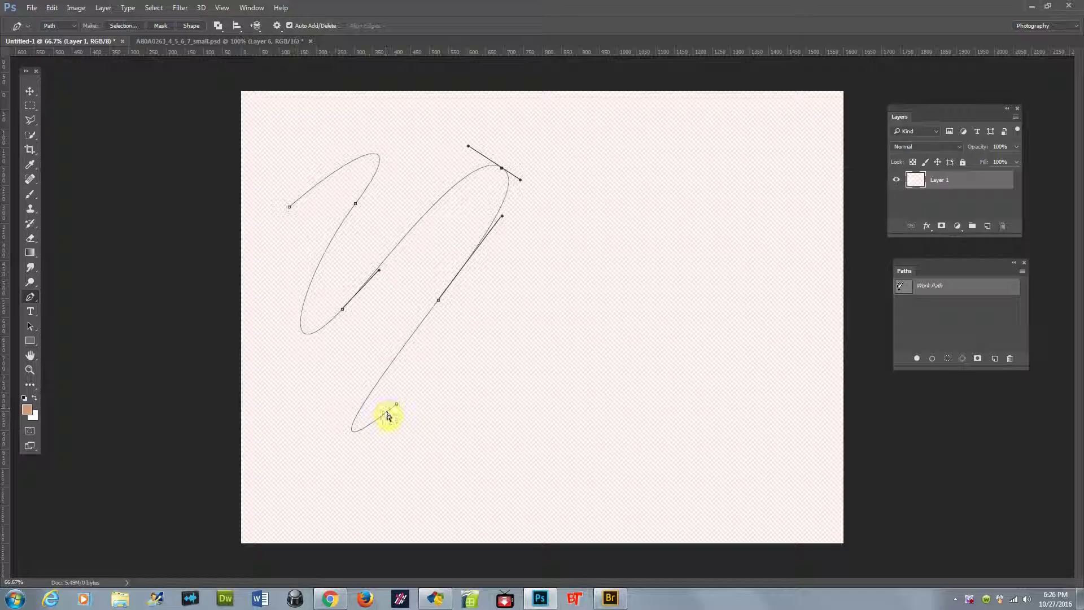
drag(398, 405, 469, 320)
ctrl+click(484, 359)
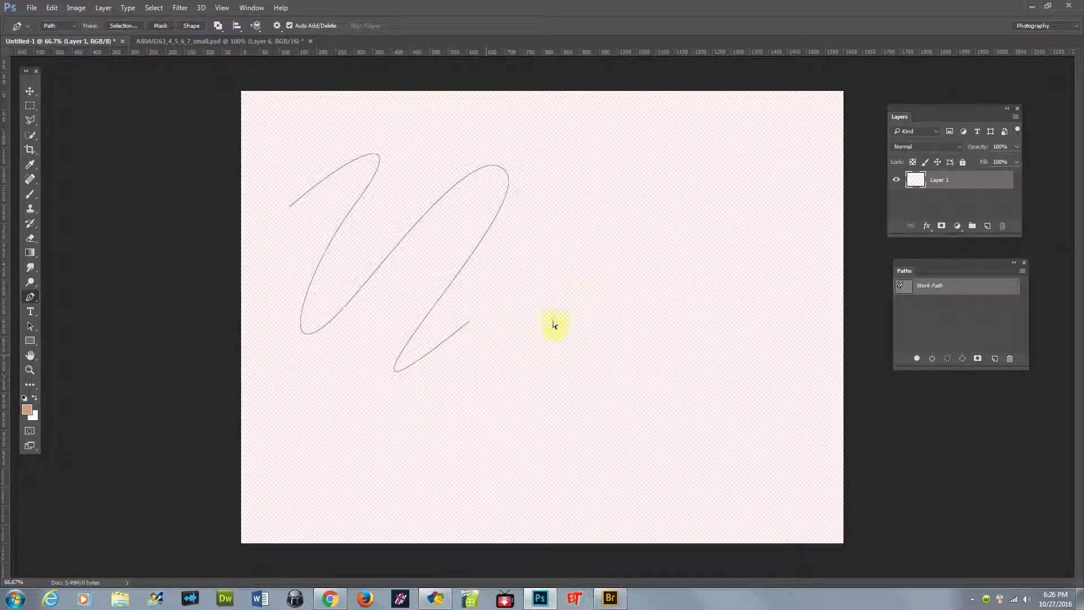
Draw a separate open zigzag of straight segments beside the curved path and rearrange its anchor points.
click(604, 272)
click(576, 337)
click(636, 279)
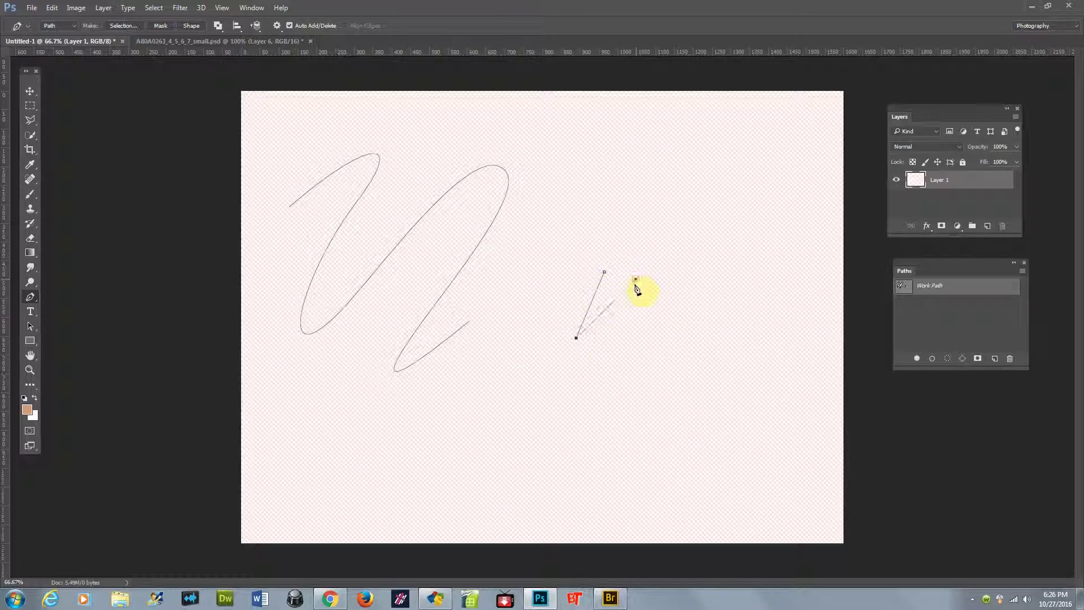
click(602, 369)
click(673, 298)
key(ctrl+z)
drag(601, 370, 555, 314)
Reshape the last bends of the curved path with the direction handles of its lower anchor.
ctrl+click(500, 166)
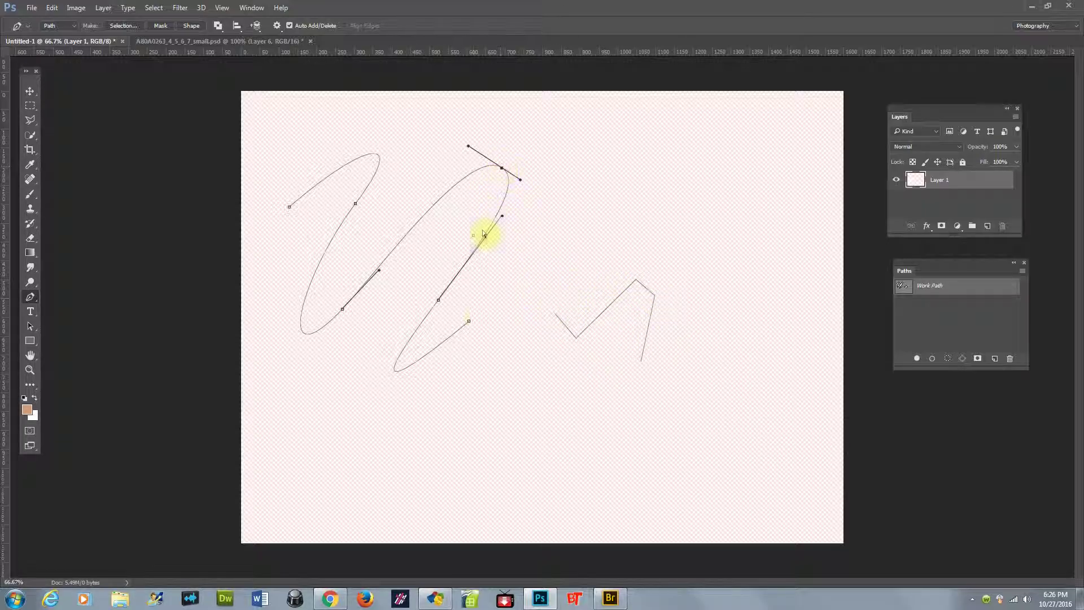
drag(440, 302, 364, 345)
ctrl+click(479, 353)
Turn the curved path's end anchor into a corner and extend the path with further segments towards the zigzag.
ctrl+click(469, 323)
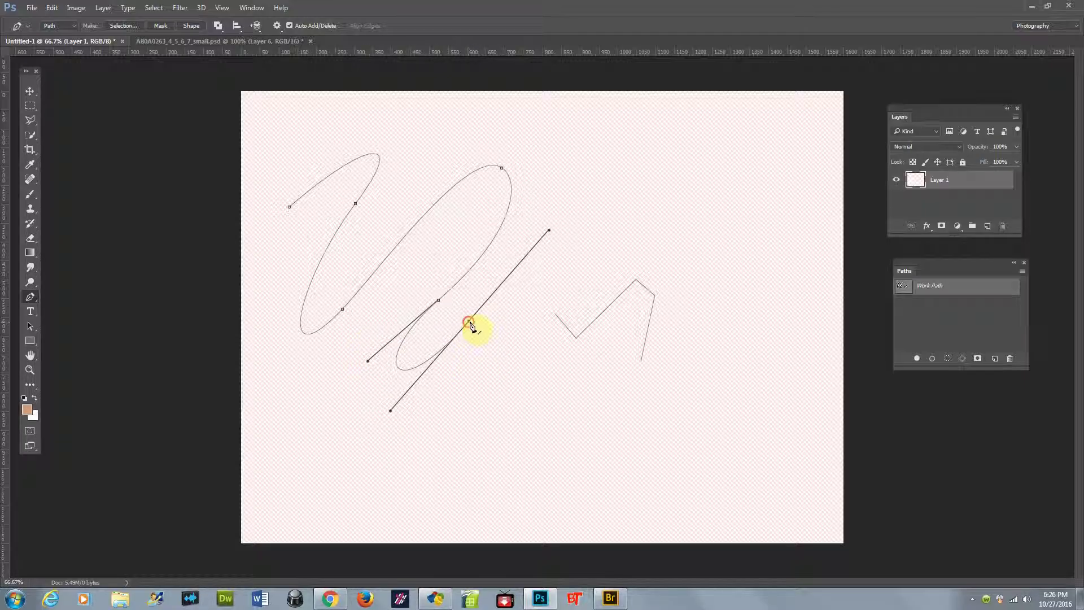
click(539, 267)
drag(522, 357, 545, 321)
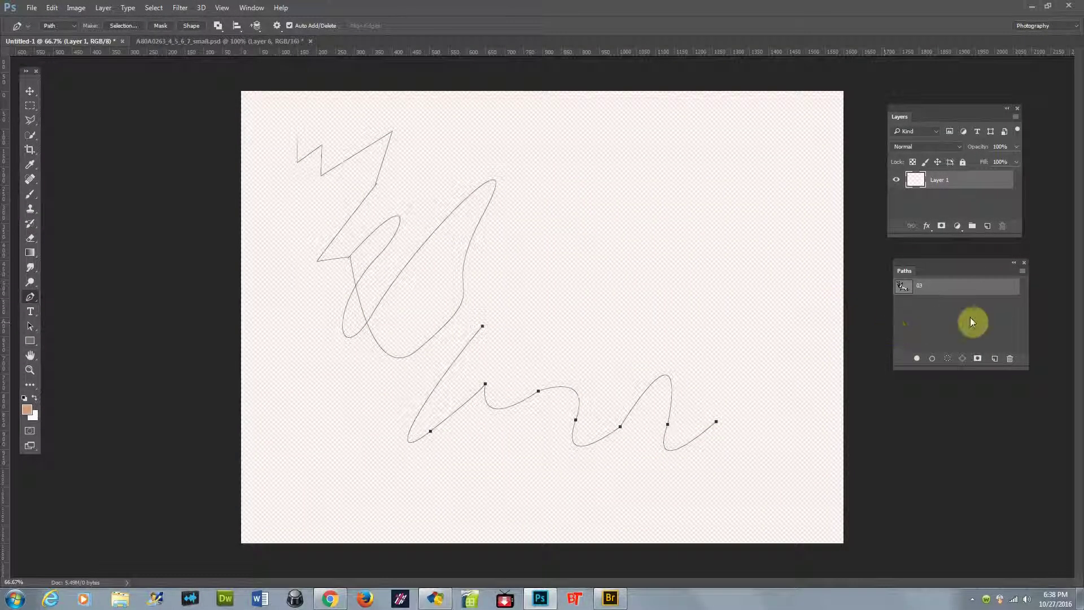
Delete the existing path and draw a new zigzag of five straight segments in the canvas's upper-left corner.
drag(990, 289, 1011, 358)
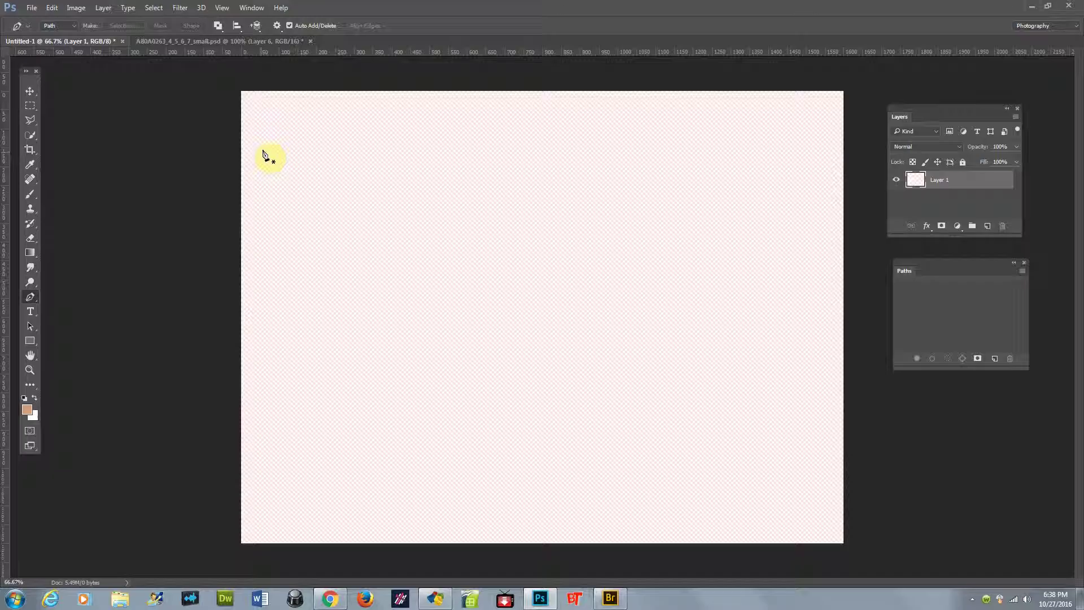
click(289, 129)
click(267, 182)
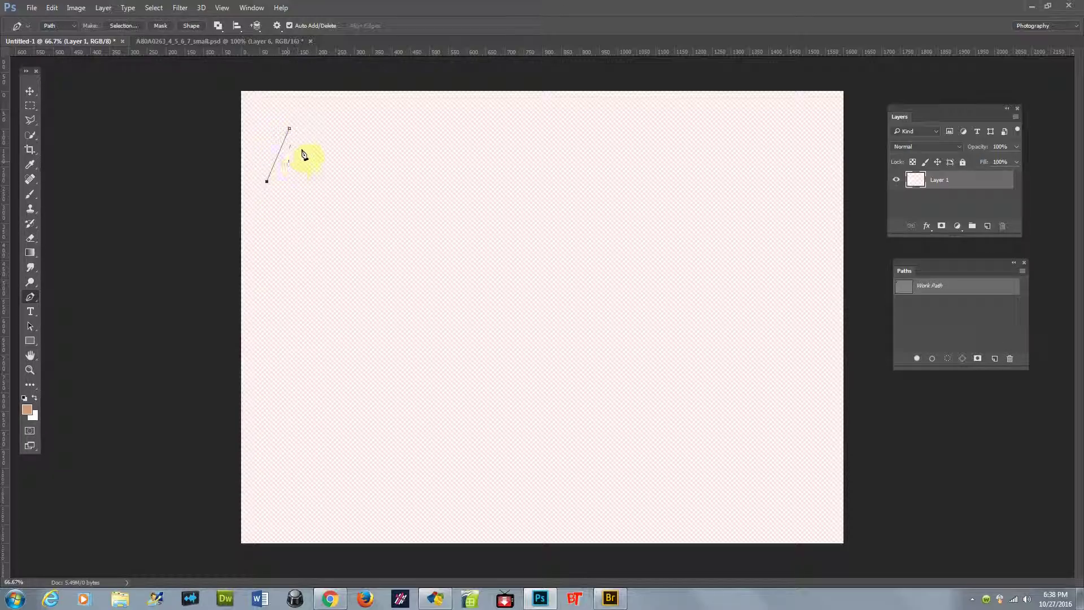
click(313, 141)
click(295, 202)
click(348, 163)
click(329, 224)
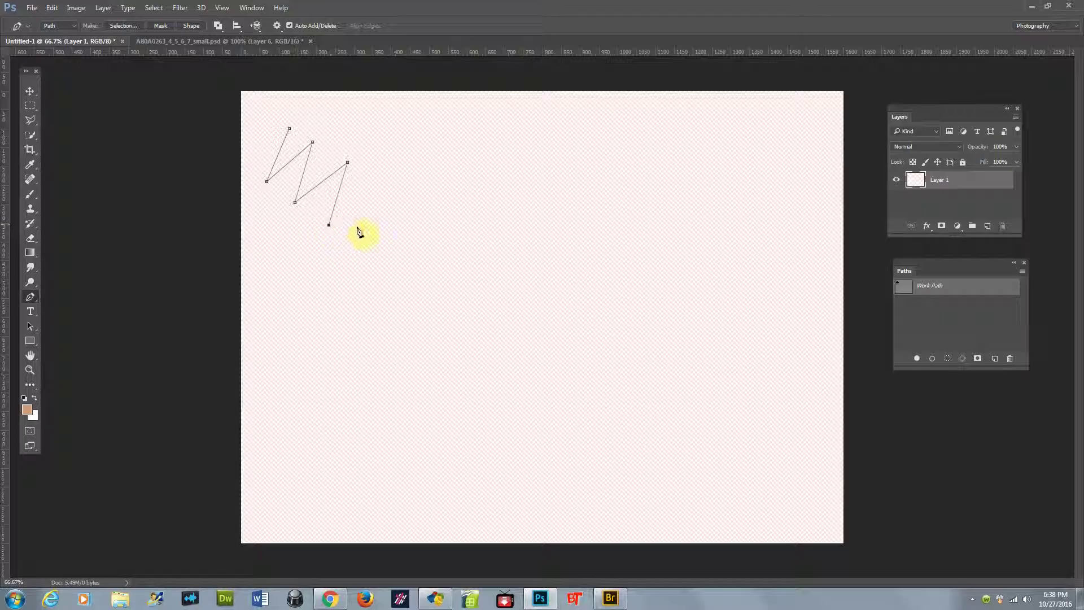
Extend the zigzag with a series of smooth curved segments towards the canvas centre and end it as an open path.
drag(383, 217, 423, 163)
drag(397, 233, 413, 310)
drag(398, 356, 448, 306)
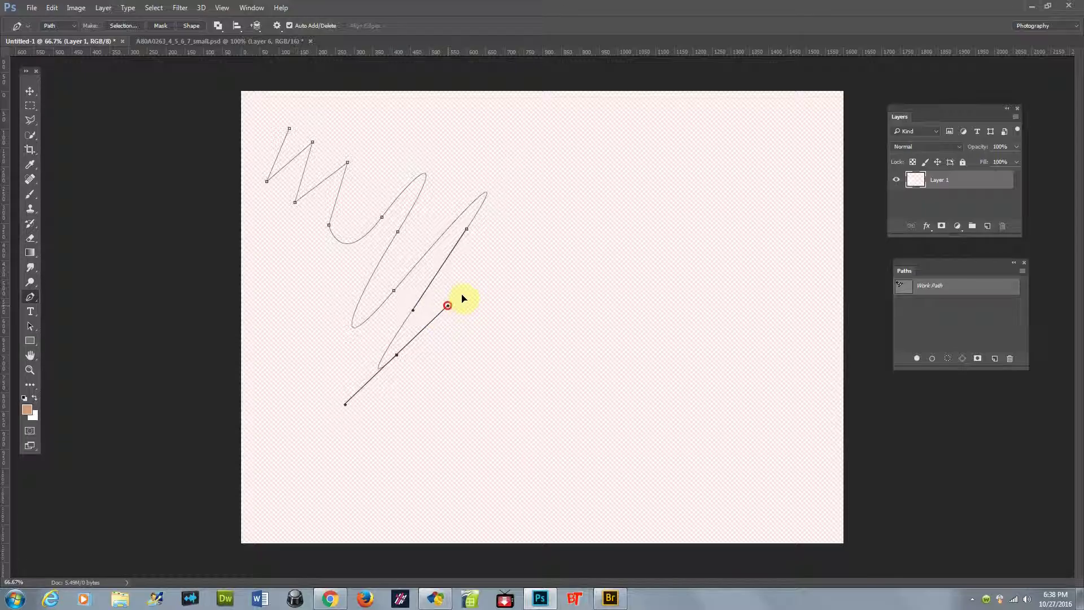
drag(510, 246, 476, 296)
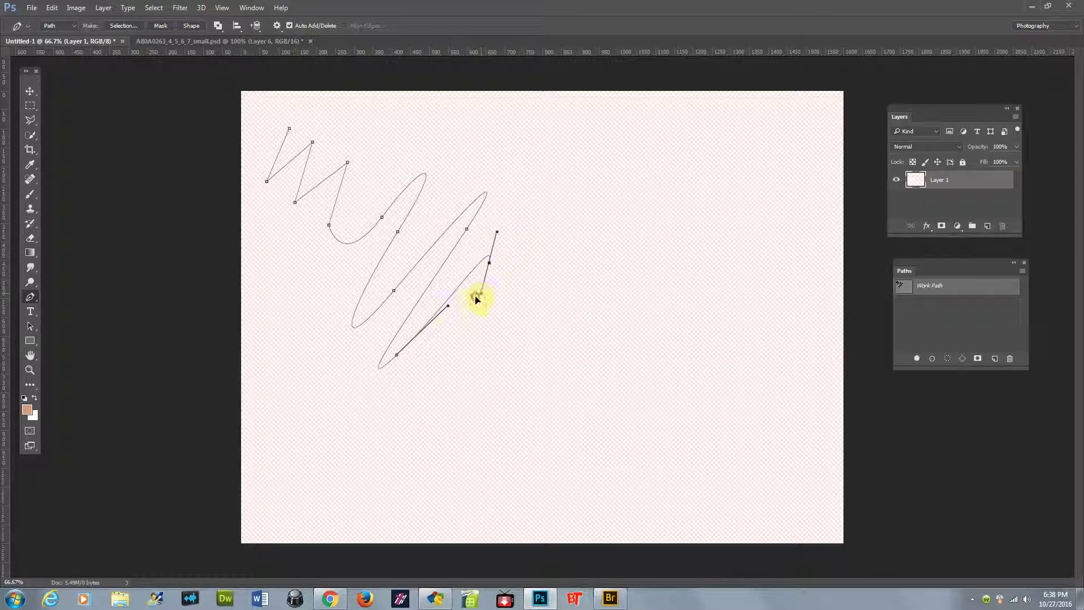
drag(442, 372, 466, 345)
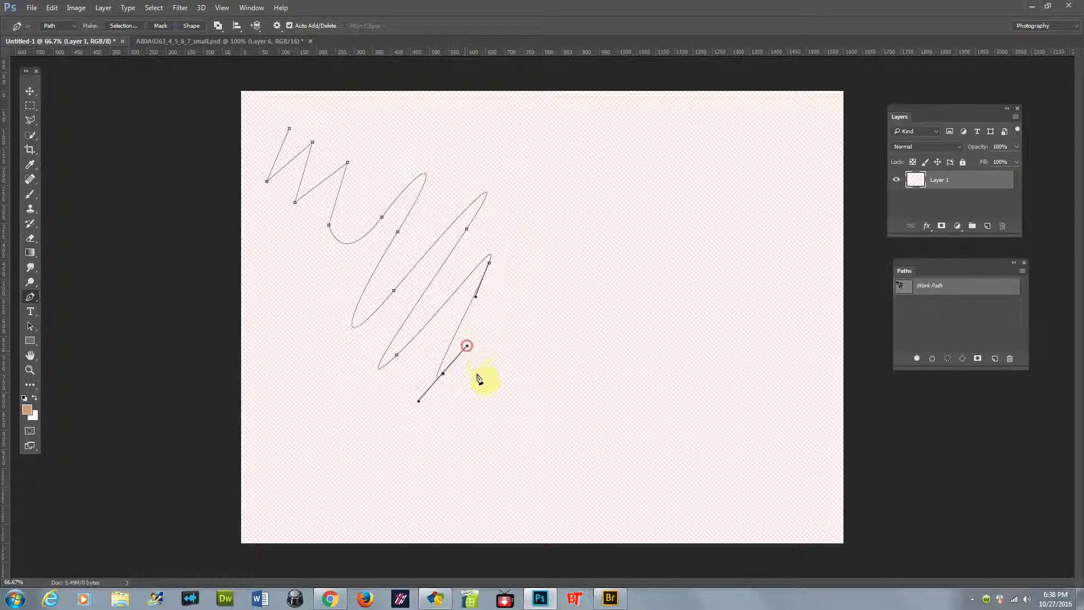
ctrl+click(493, 421)
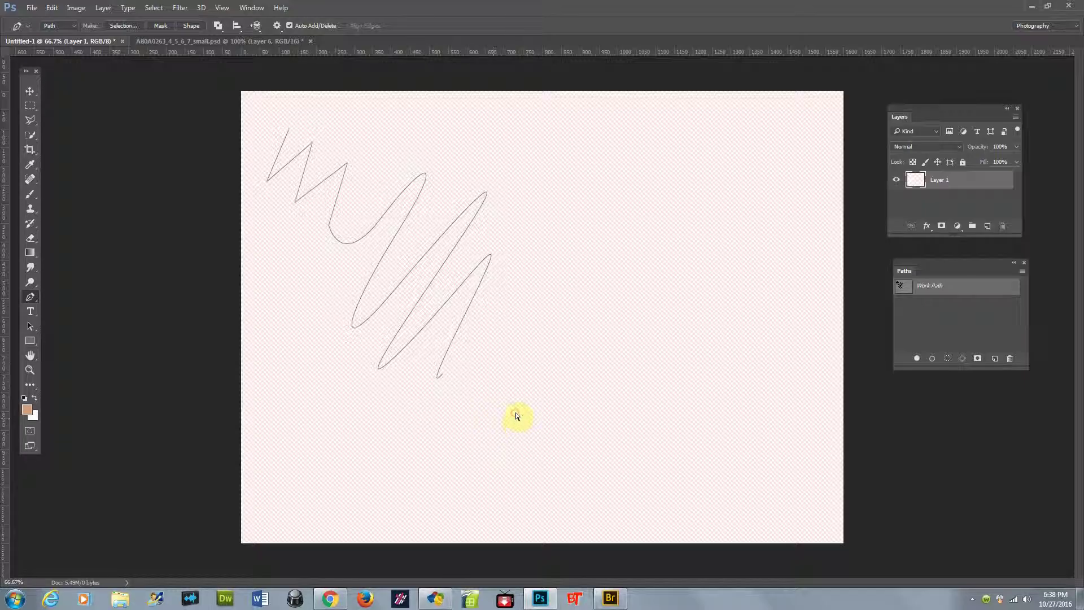
Save the combined straight and curved work path under the name 03.
click(1021, 271)
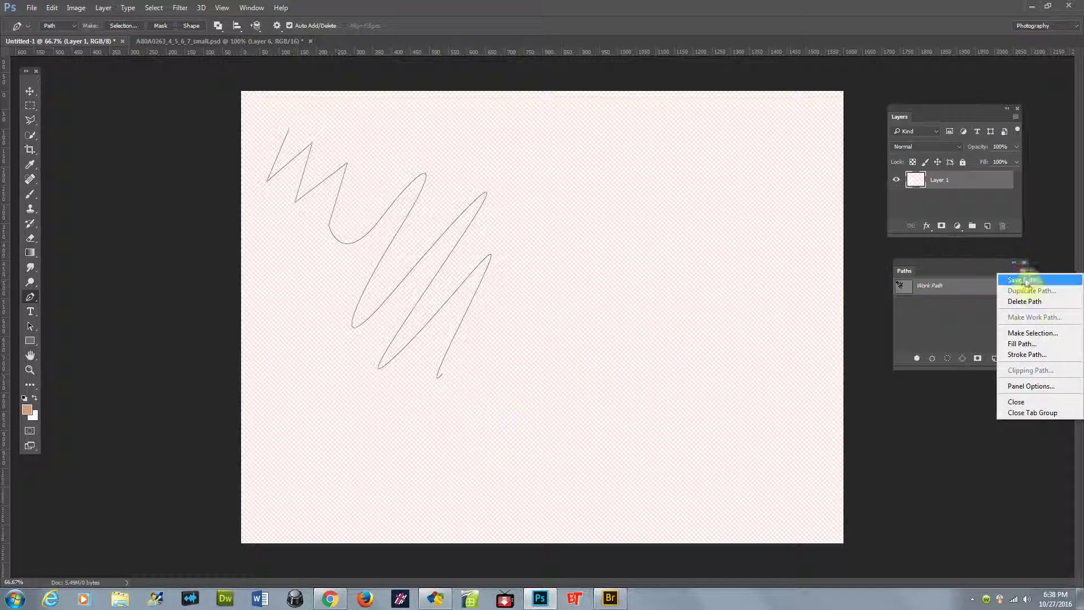
click(1022, 280)
text(03)
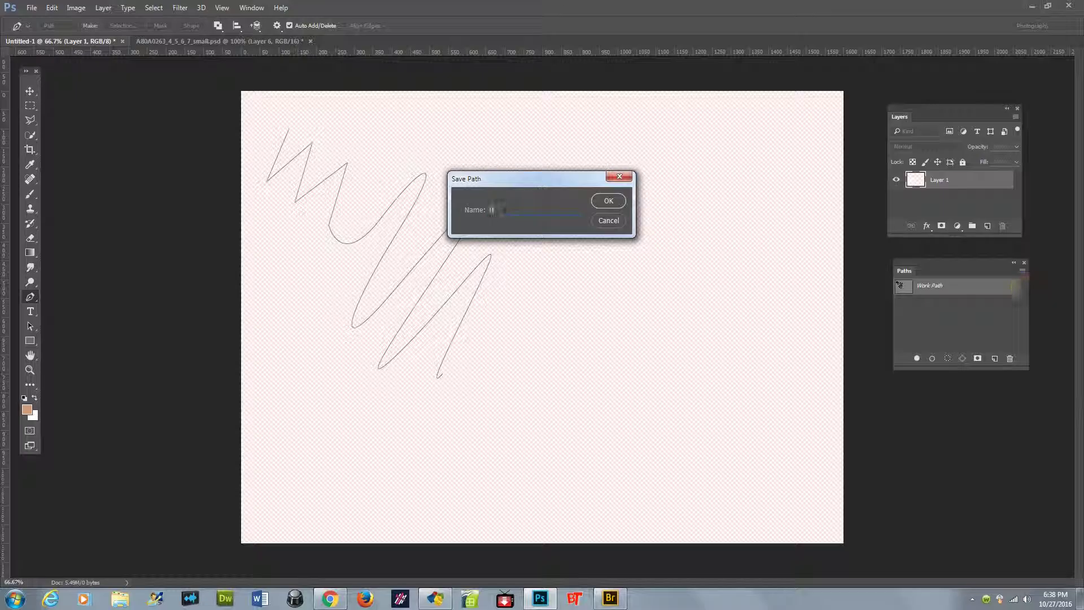
click(609, 201)
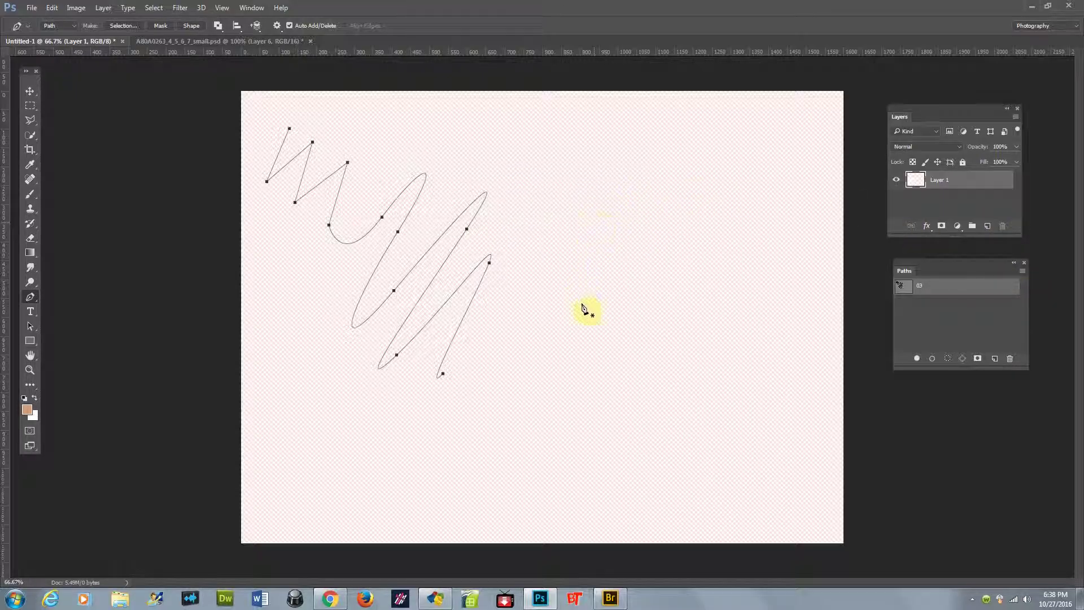
Draw a separate open path of five connected arches with corner anchors towards the canvas's lower-right area.
key(Escape)
click(505, 405)
drag(505, 405, 552, 317)
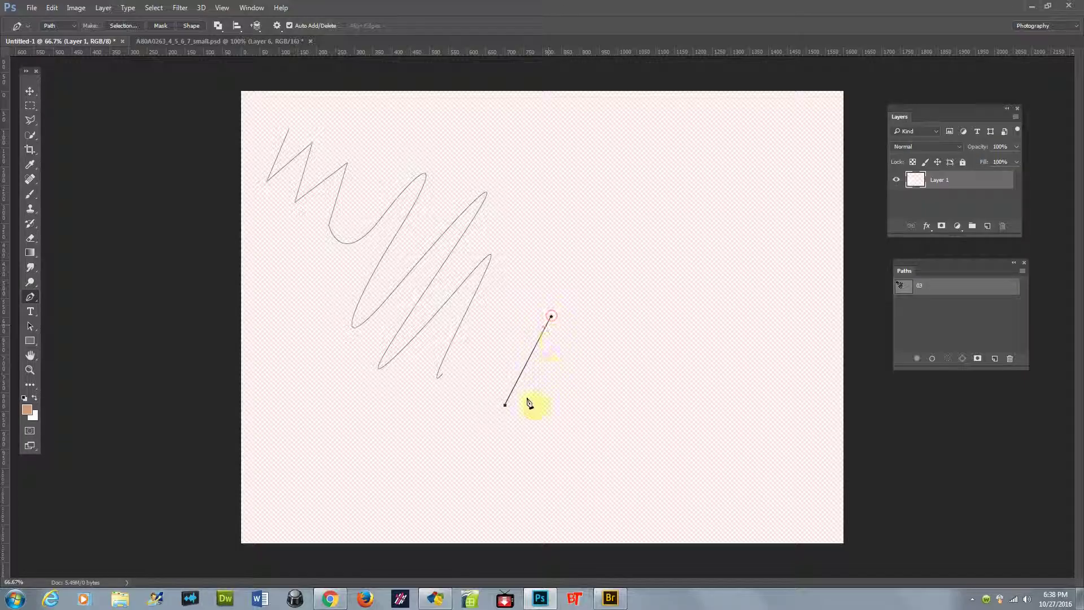
click(563, 401)
drag(563, 401, 615, 301)
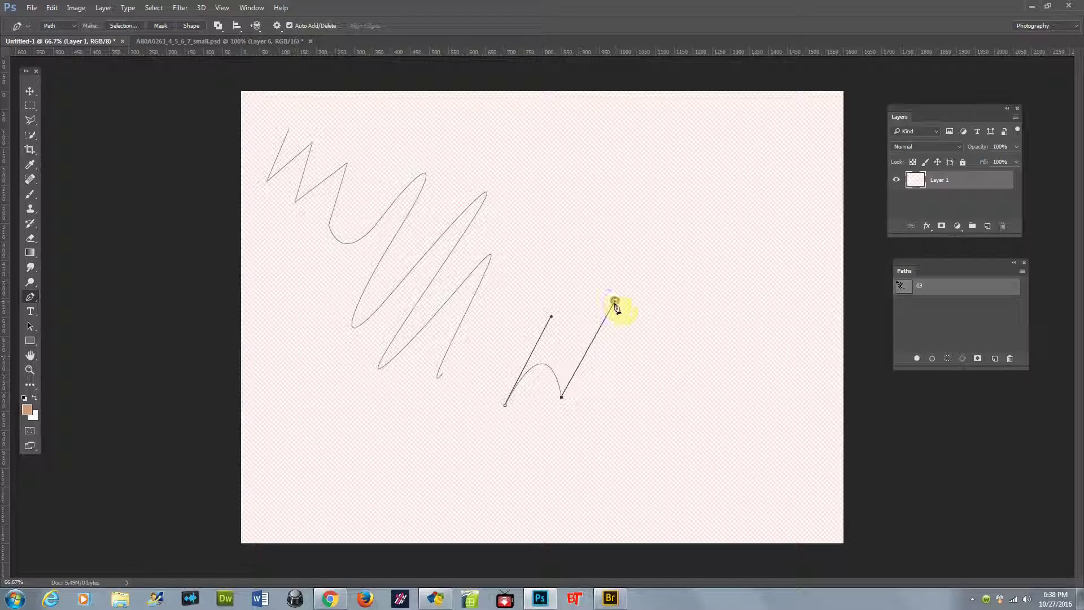
click(600, 417)
drag(606, 407, 660, 319)
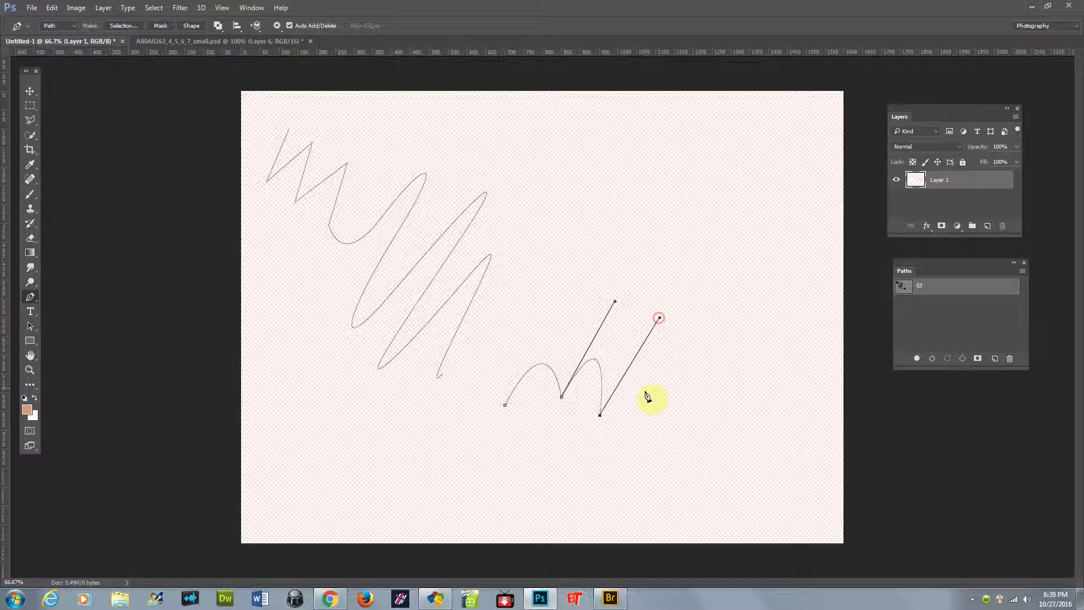
click(645, 417)
drag(645, 419, 709, 341)
drag(685, 429, 742, 363)
click(729, 439)
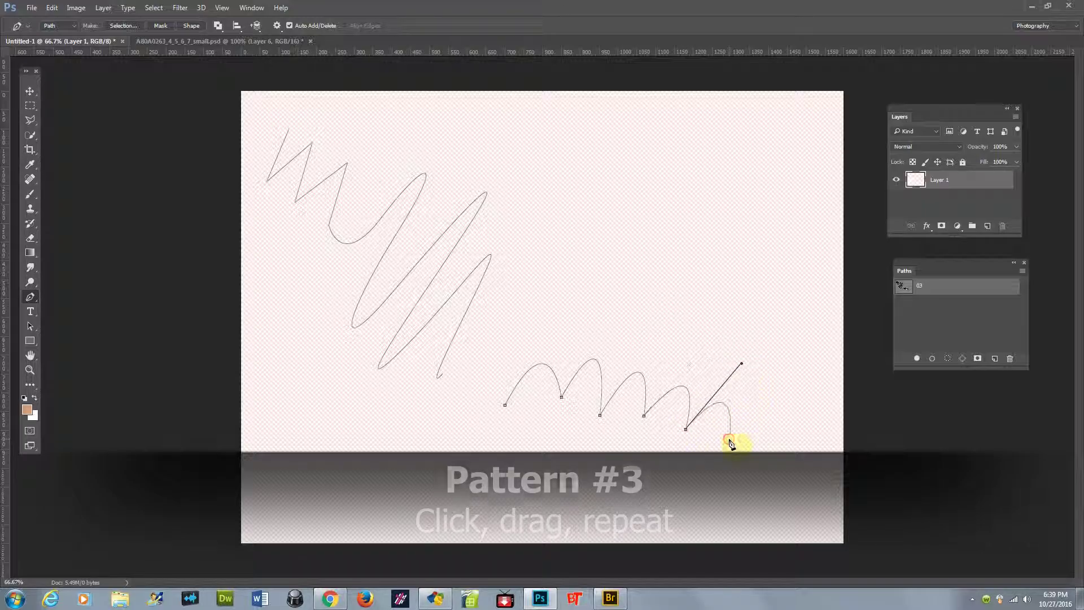
key(Escape)
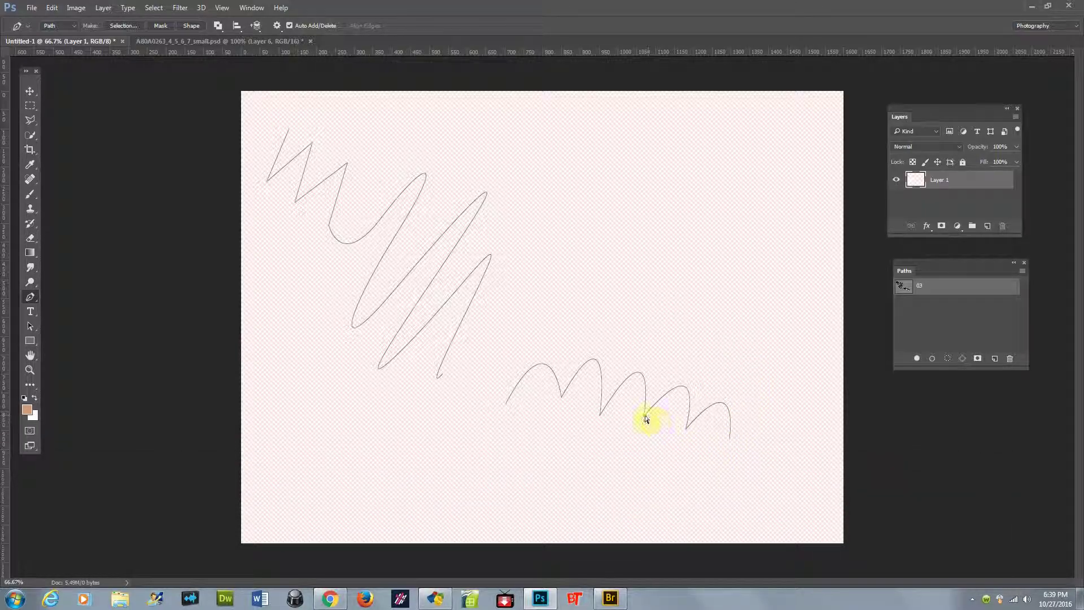
Adjust the direction handles of the arched path so its first three arches curve downward.
drag(645, 419, 663, 314)
ctrl+click(642, 356)
mouse_move(634, 377)
mouse_down()
mouse_move(665, 328)
mouse_move(658, 317)
mouse_move(582, 456)
mouse_up()
drag(561, 397, 517, 434)
Adjust a curve handle near the end of the first path and move the zigzag's second lower corner down and left.
ctrl+click(443, 310)
mouse_move(447, 303)
mouse_down()
mouse_move(423, 350)
mouse_move(437, 310)
mouse_up()
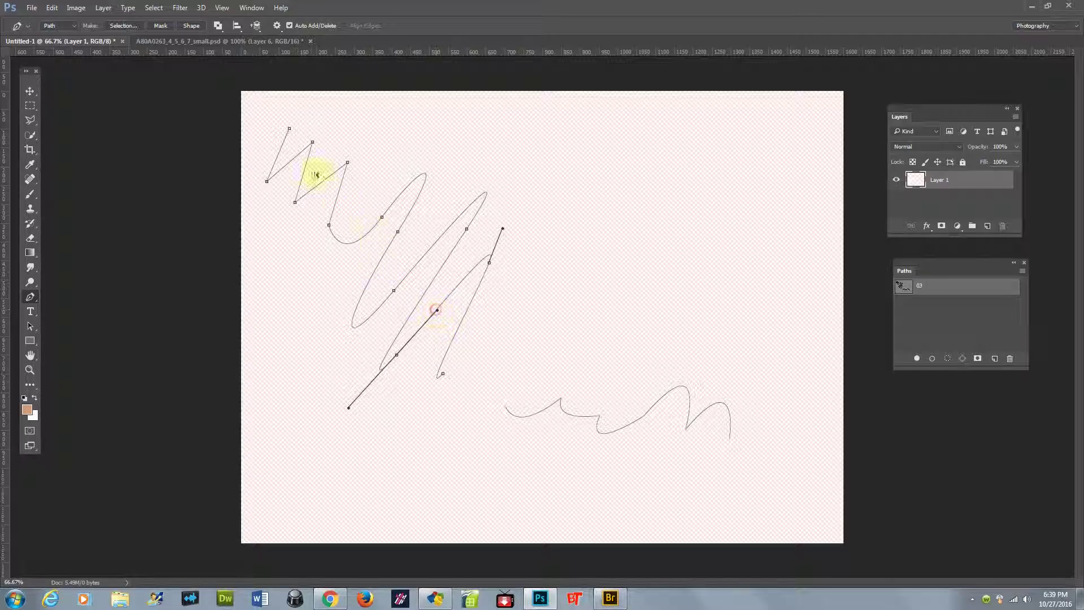
ctrl+click(295, 203)
click(294, 202)
drag(310, 182, 280, 215)
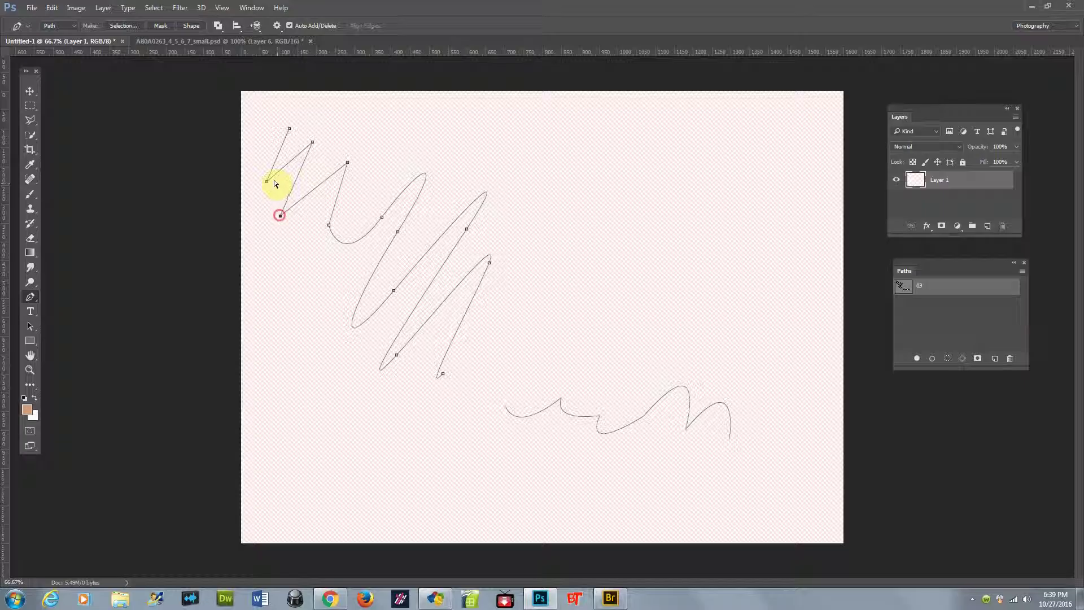
Extend the first path from its end anchor with smooth curves and join it to the start of the arched path.
ctrl+click(421, 395)
click(443, 373)
drag(510, 340, 517, 436)
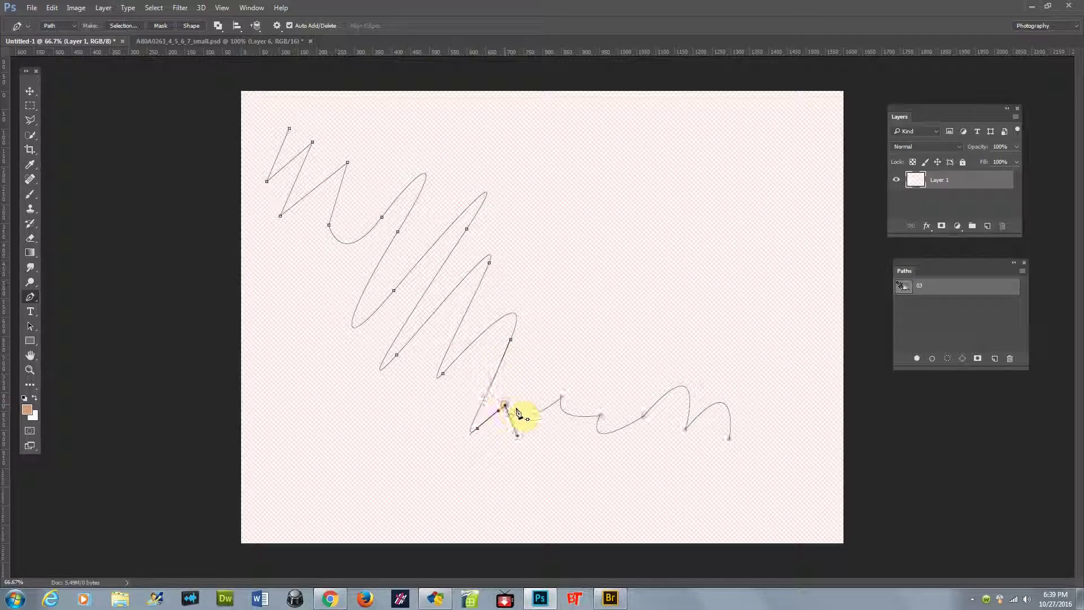
Continue the joined path from its lower-right end with five straight segments up the canvas's right side.
click(731, 439)
click(765, 454)
click(783, 414)
click(749, 360)
click(784, 325)
click(781, 275)
Extend the path leftwards from the straight segments with tall, smooth curves across the upper-right area.
drag(699, 293, 738, 215)
drag(649, 269, 634, 217)
drag(630, 167, 566, 223)
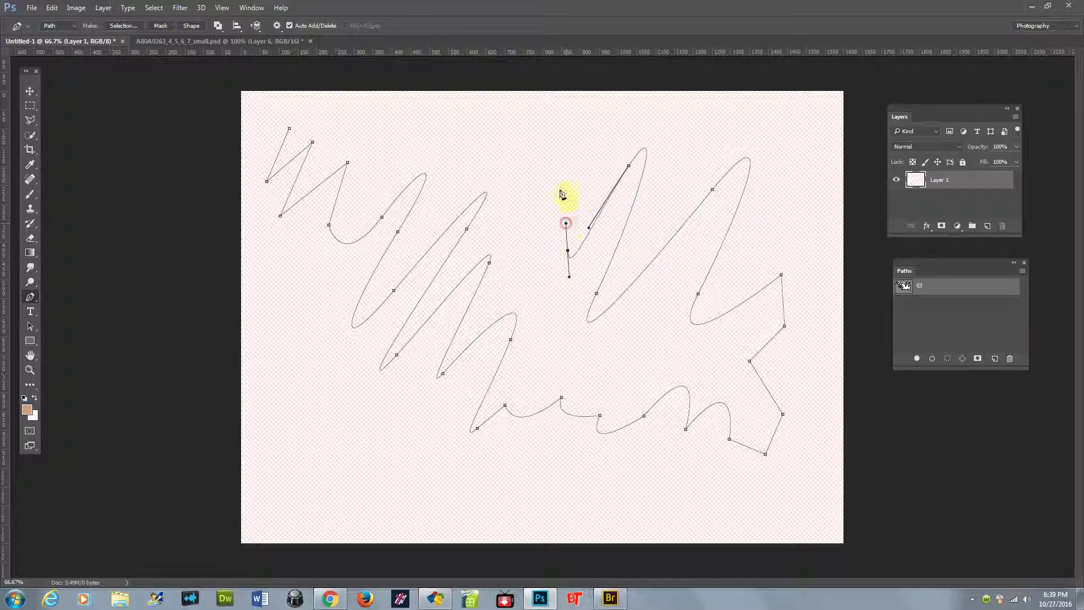
Continue the path with three corner-joined arches along the canvas's upper edge and leave it open.
drag(557, 181, 530, 133)
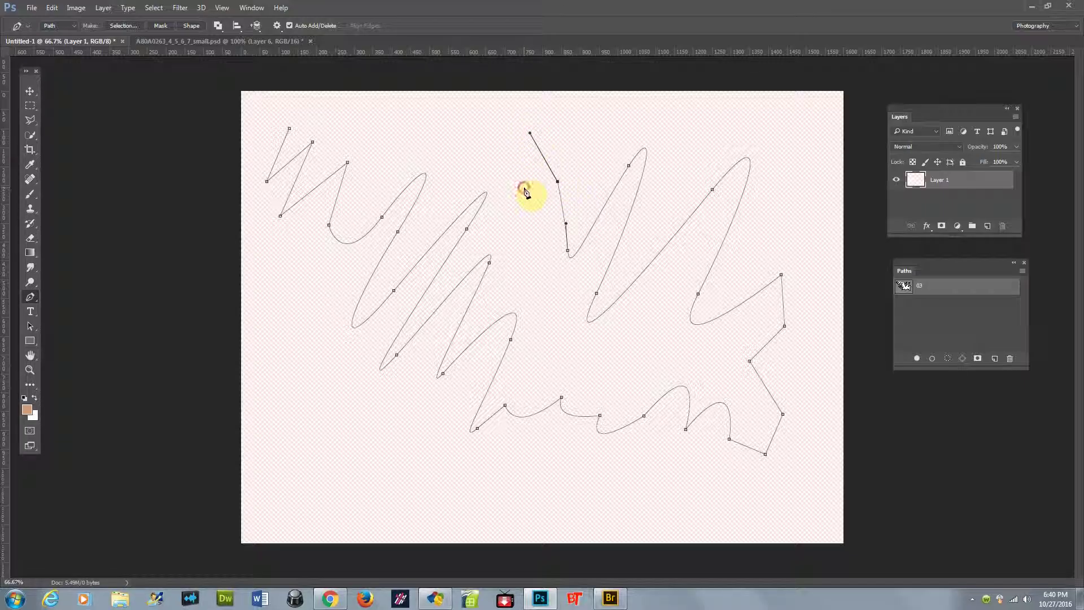
drag(524, 188, 492, 124)
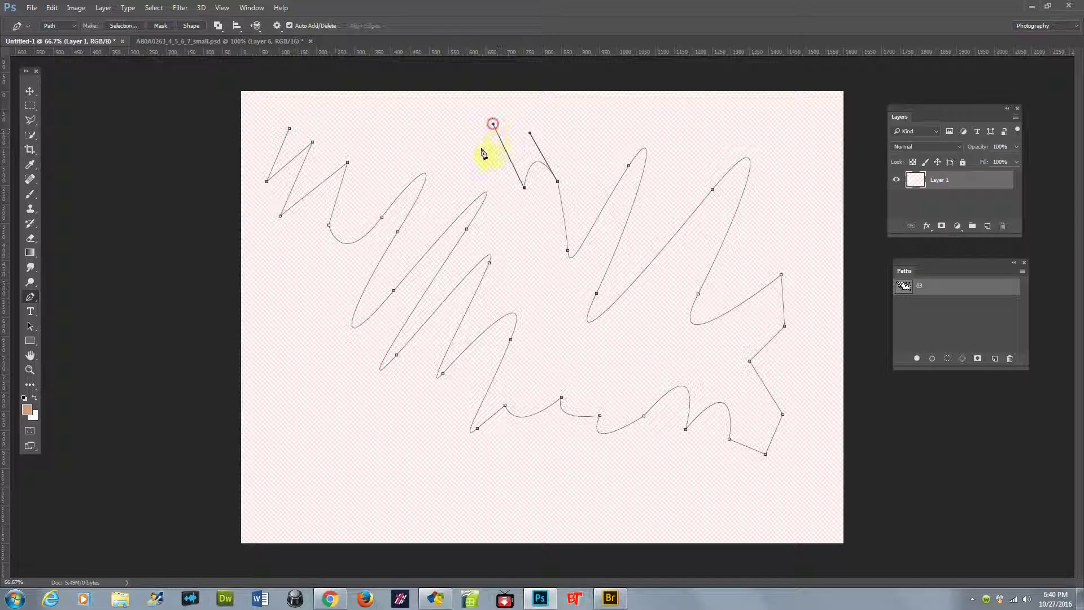
drag(478, 166, 449, 117)
click(418, 148)
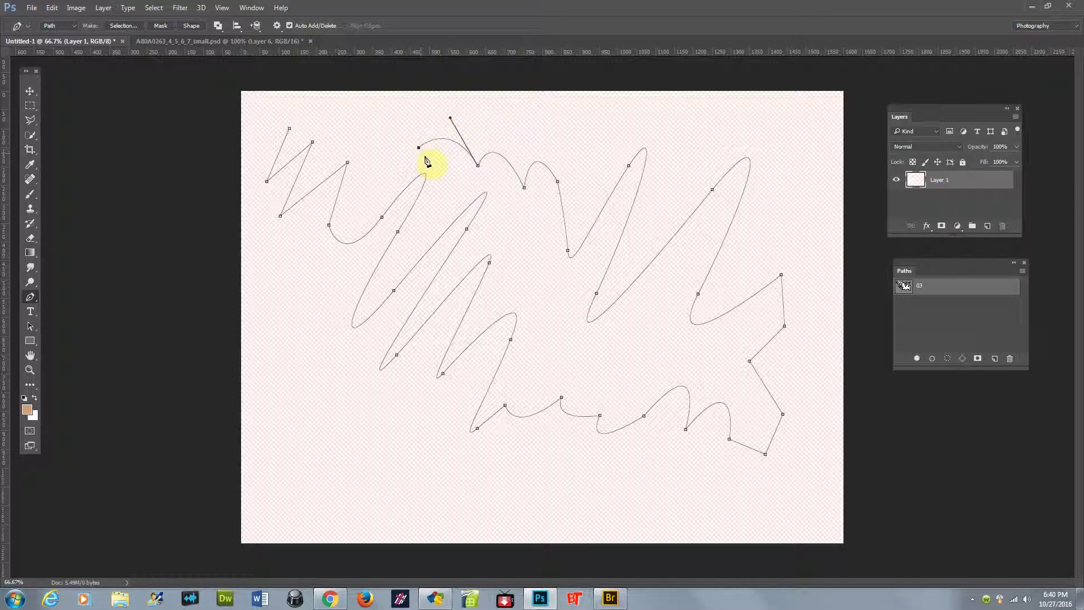
key(Return)
Reshape the last two upper arches by their direction handles, flattening the final one and bending its neighbour downward.
ctrl+click(477, 165)
drag(451, 115, 455, 156)
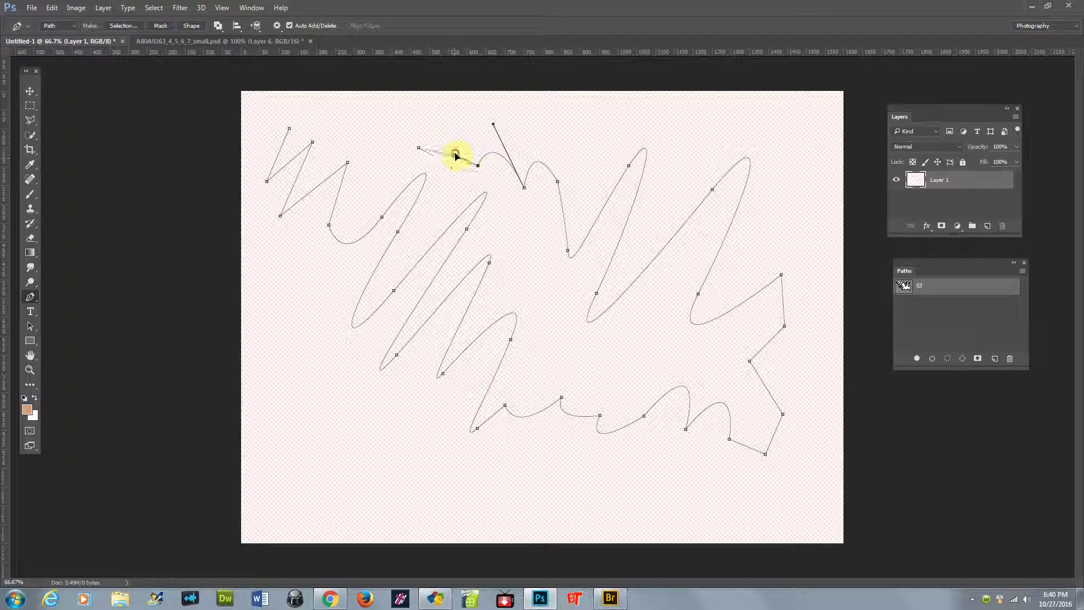
drag(495, 126, 505, 208)
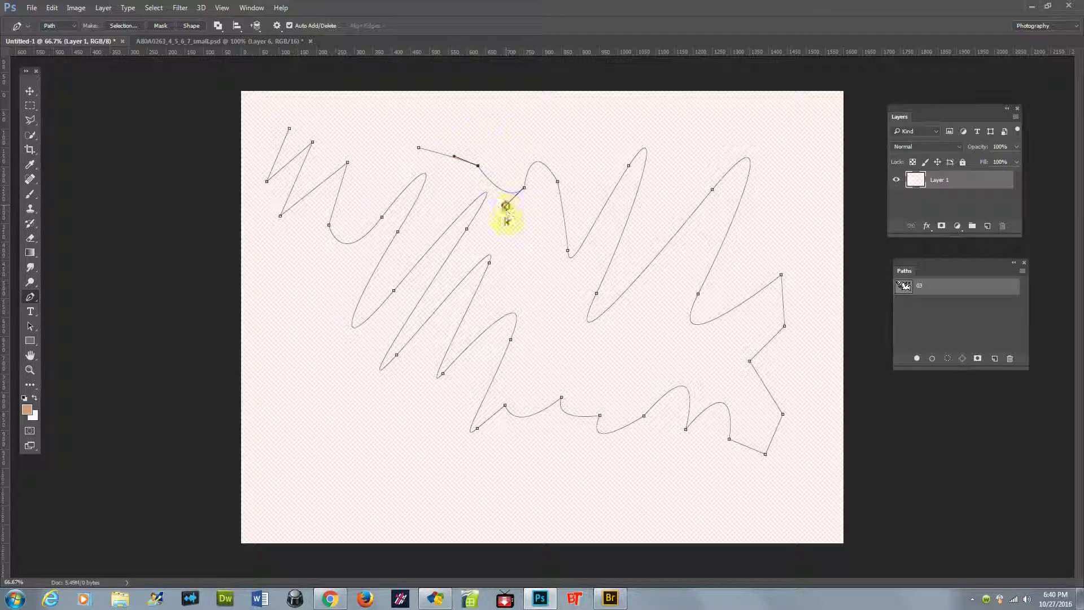
ctrl+click(596, 294)
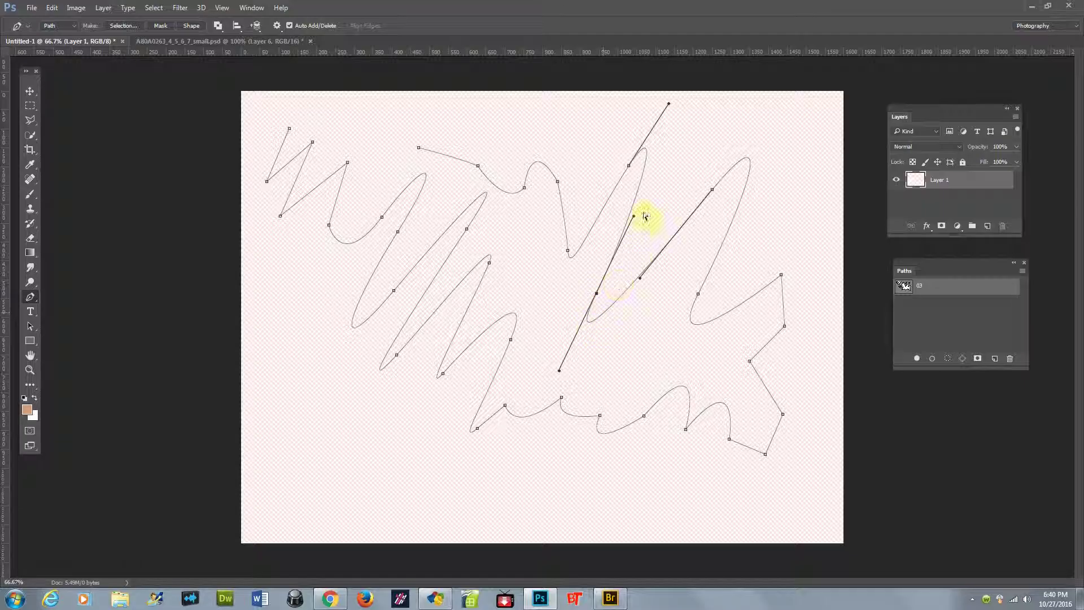
Resume the path from its open upper end and close it with a straight segment to the zigzag's first anchor.
ctrl+click(313, 143)
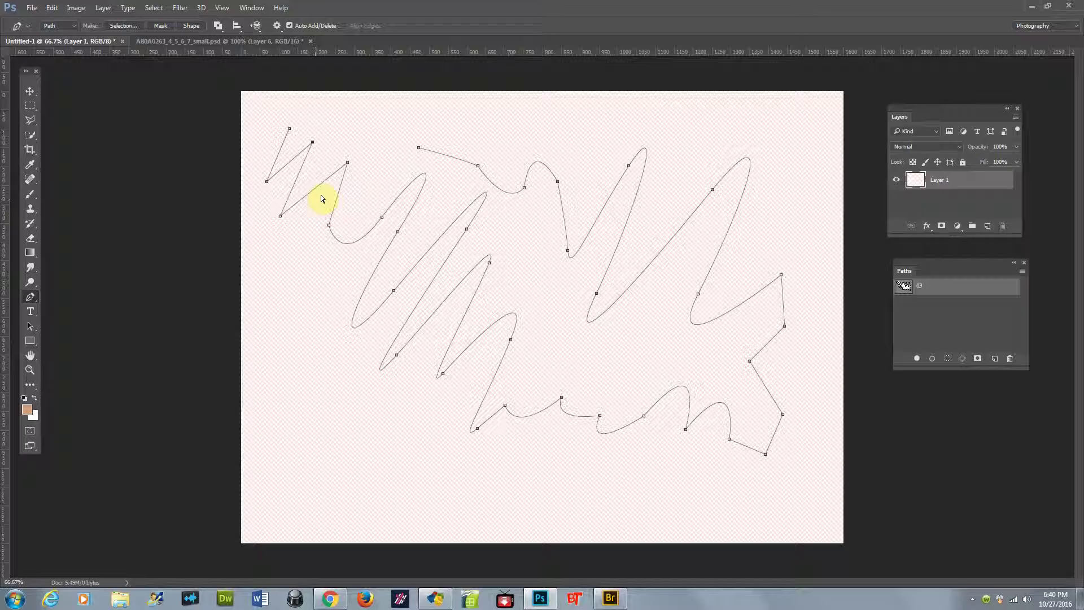
ctrl+click(418, 147)
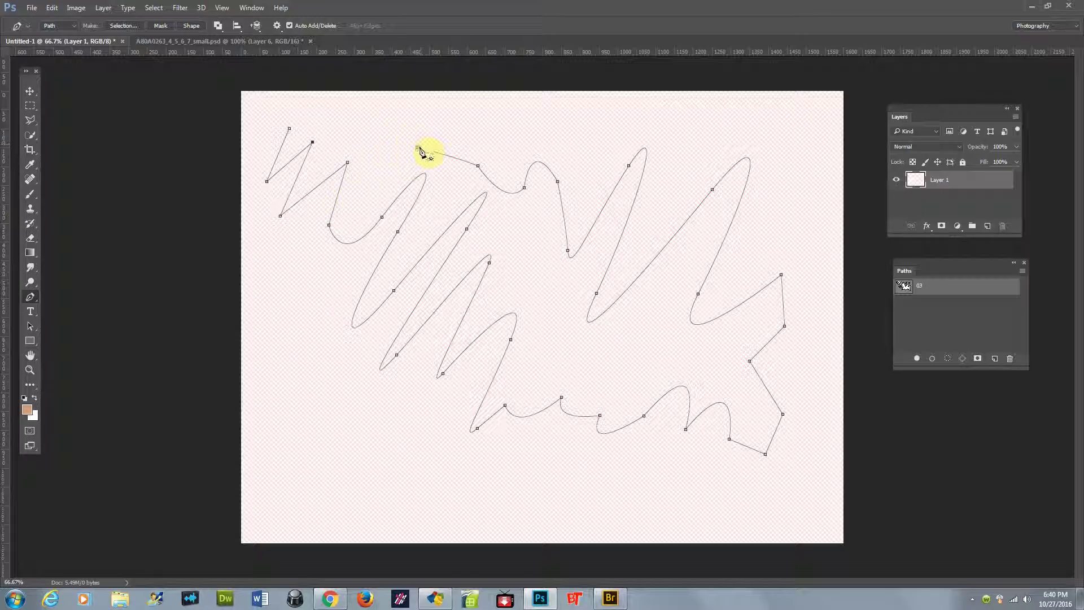
click(289, 130)
Hide the Paths panel, display it again and open its list of path commands.
click(1024, 263)
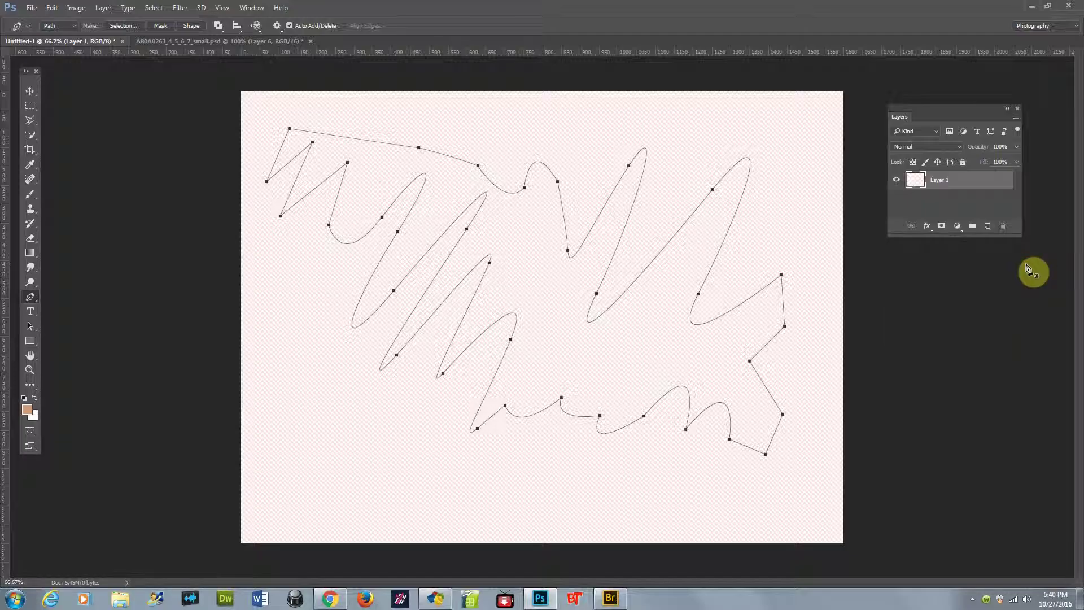
click(252, 8)
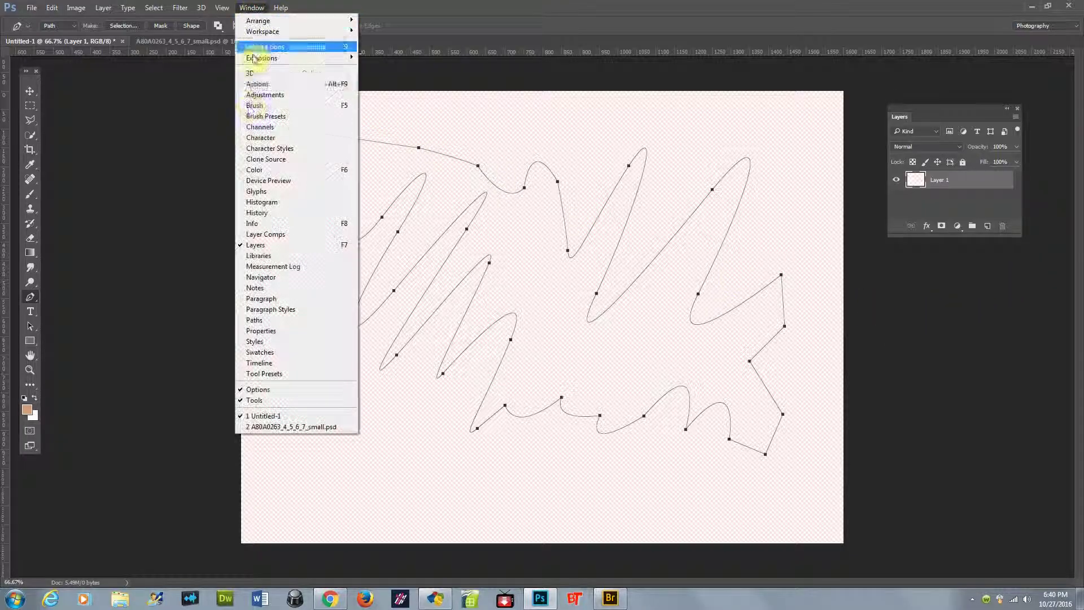
click(269, 320)
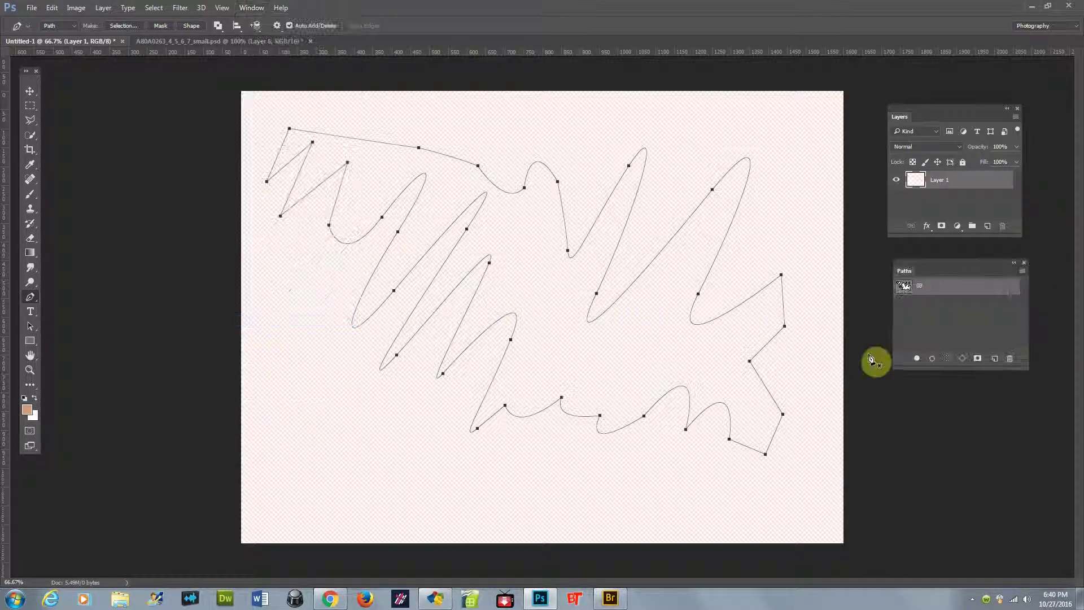
click(1022, 273)
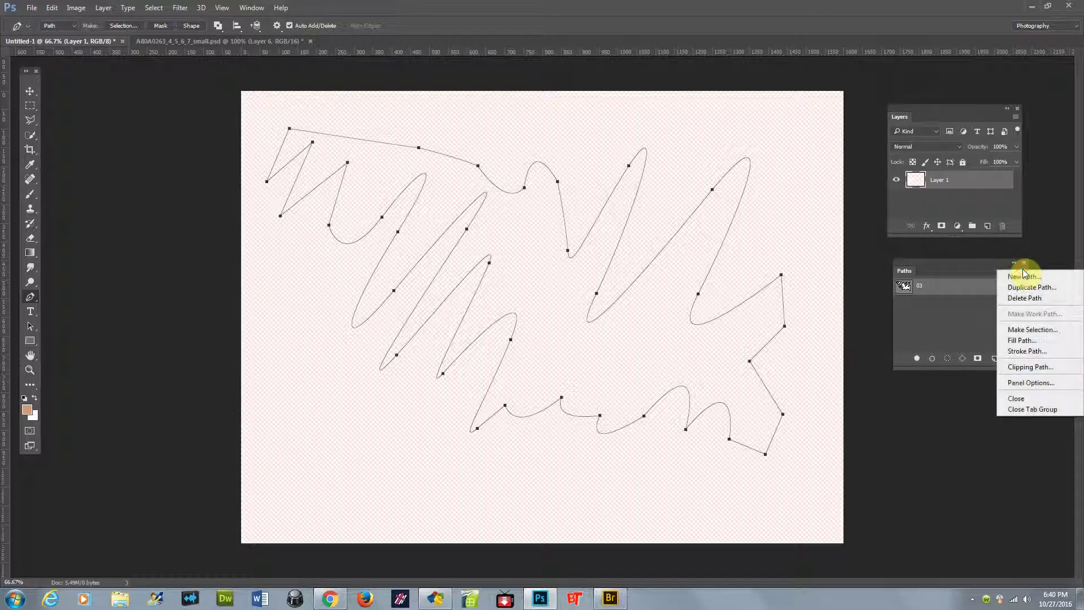